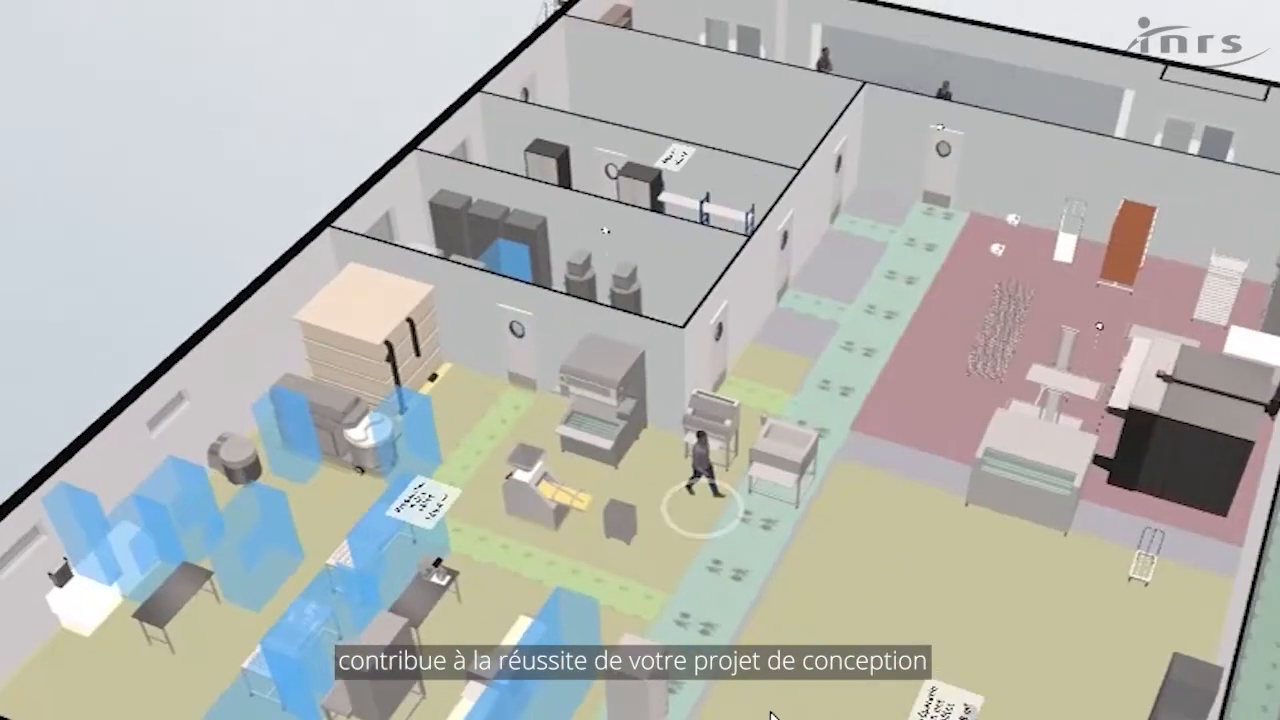
{"action": "left_click_drag", "start_coordinate": [771, 713], "coordinate": [669, 700]}
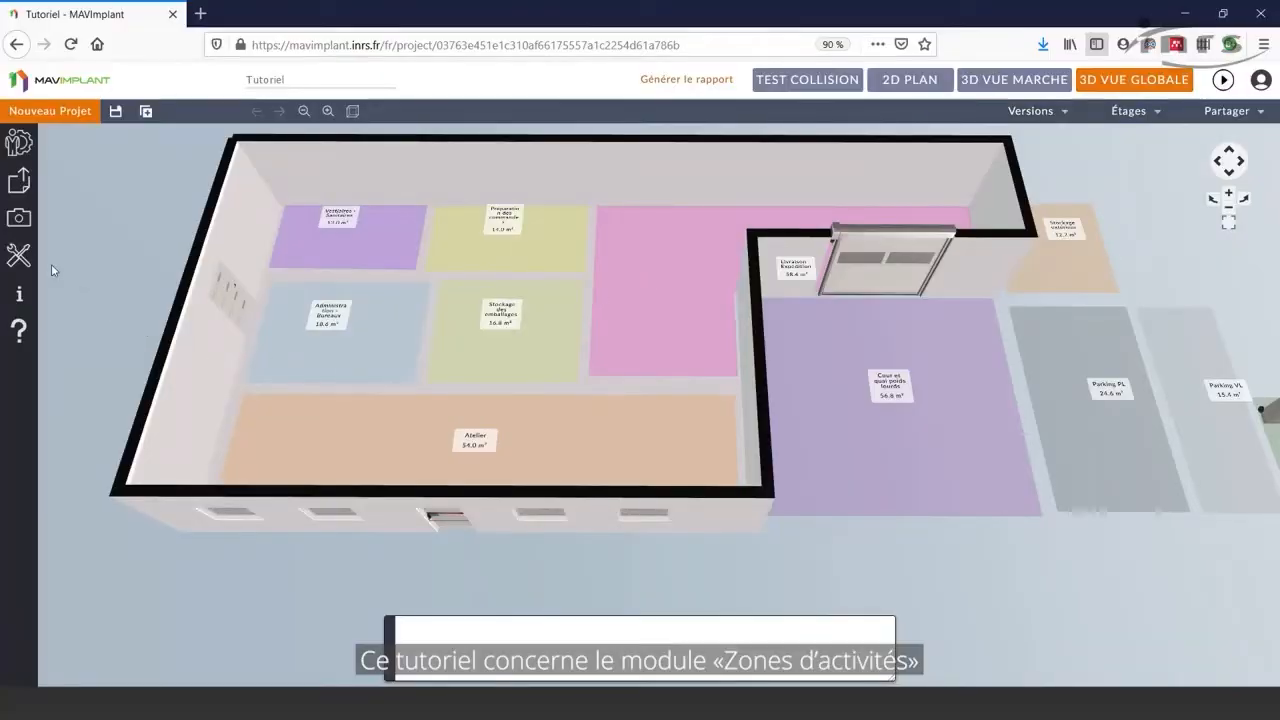
Step: Hide the activity zones in the global 3D view through the visibility settings, and show them again
{"action": "left_click", "coordinate": [19, 255]}
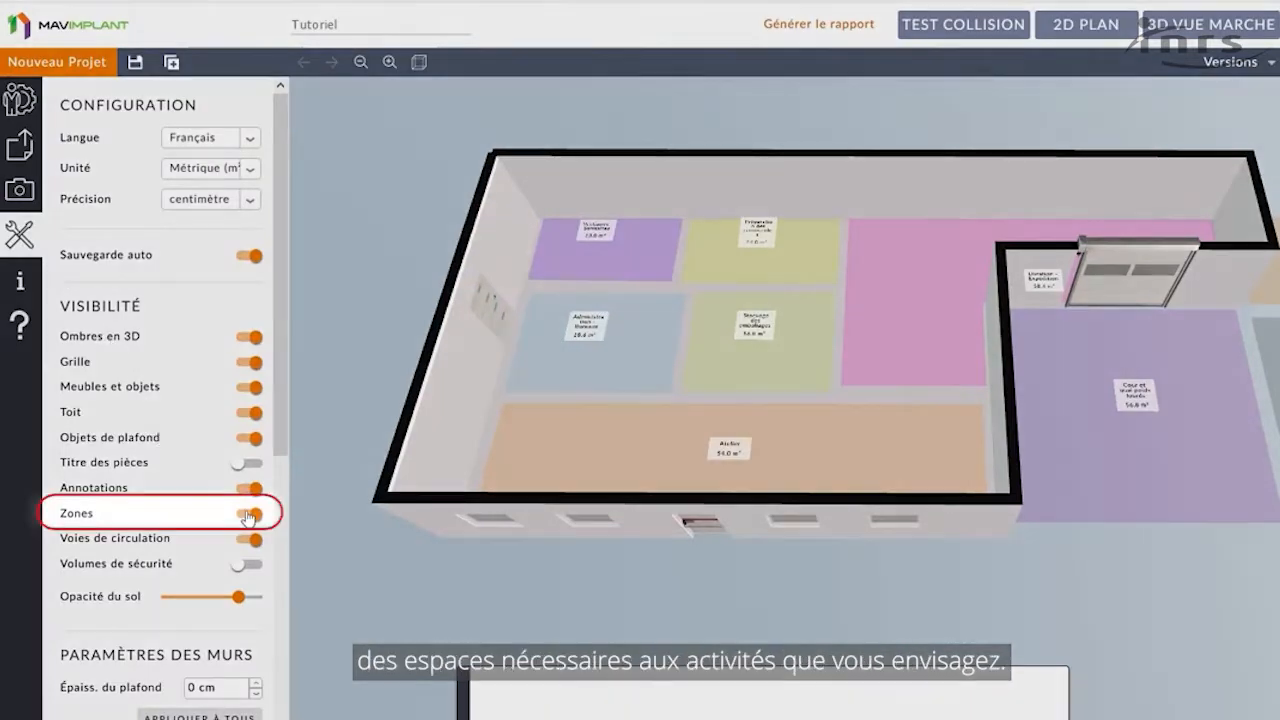
{"action": "left_click", "coordinate": [248, 515]}
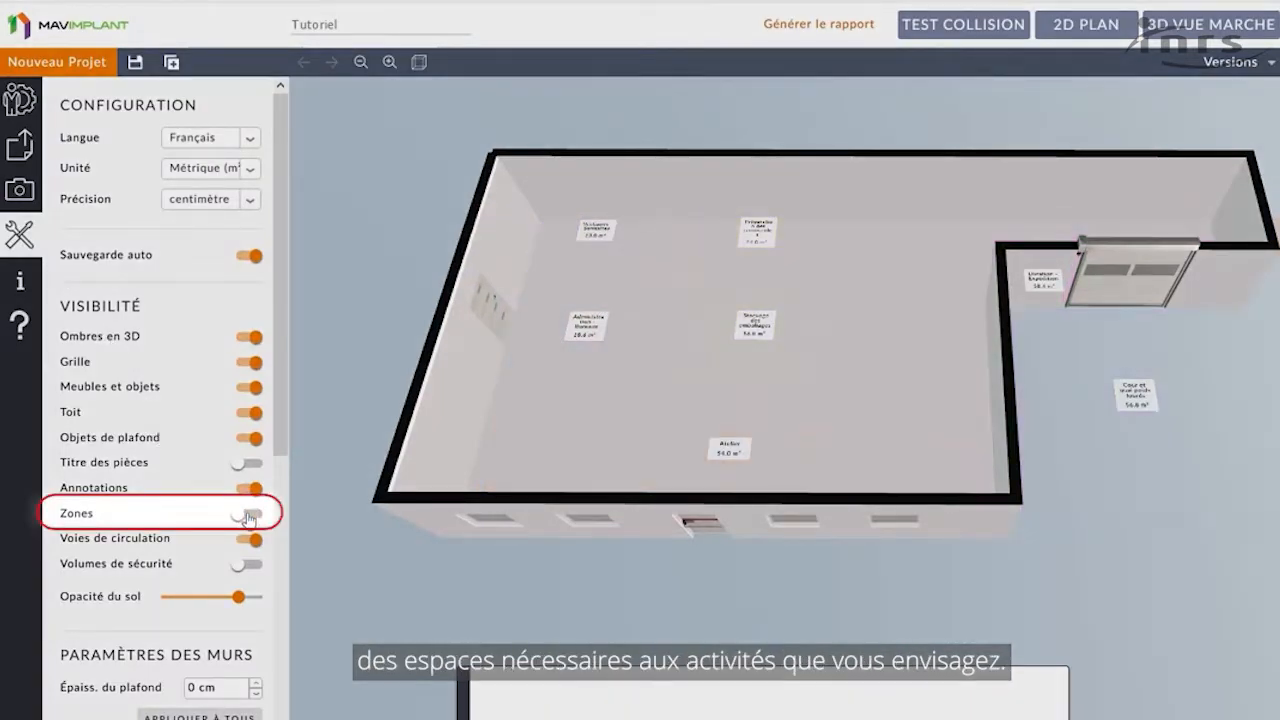
{"action": "left_click", "coordinate": [248, 515]}
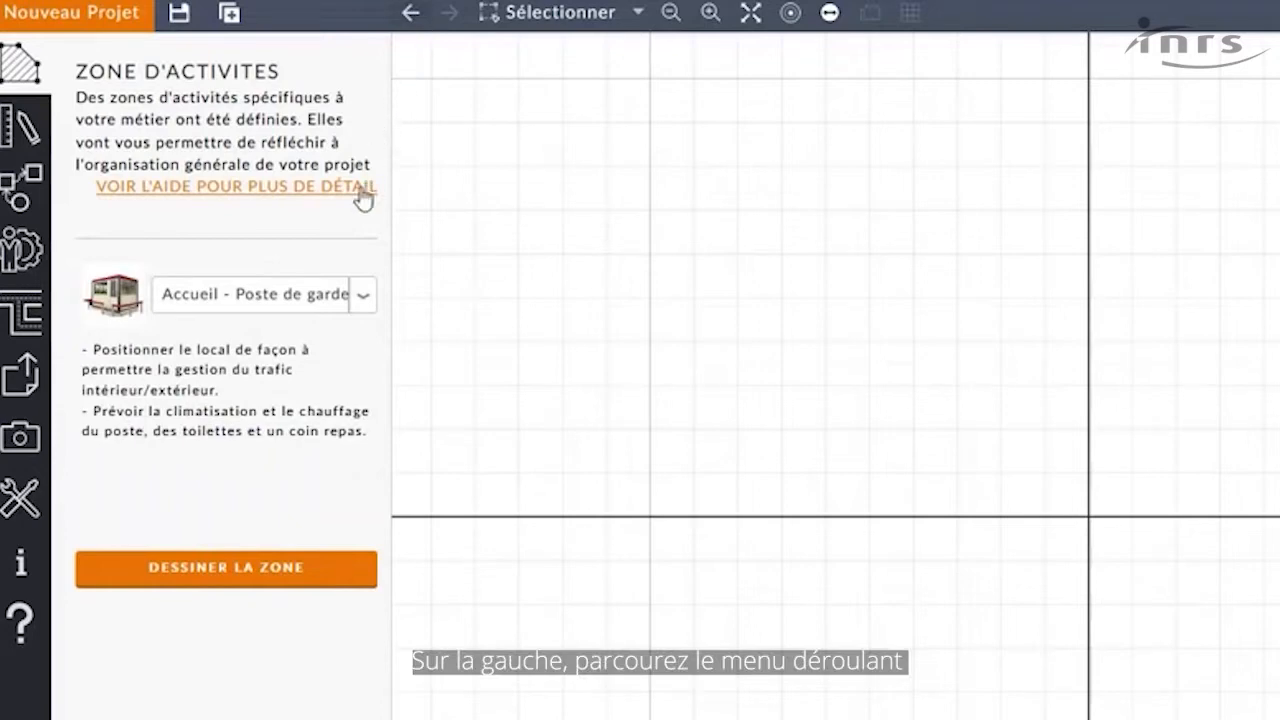
Step: Draw a rectangular Livraison - Expédition activity zone of about 29.3 m² on the 2D plan, in the north-east quadrant
{"action": "left_click", "coordinate": [360, 300]}
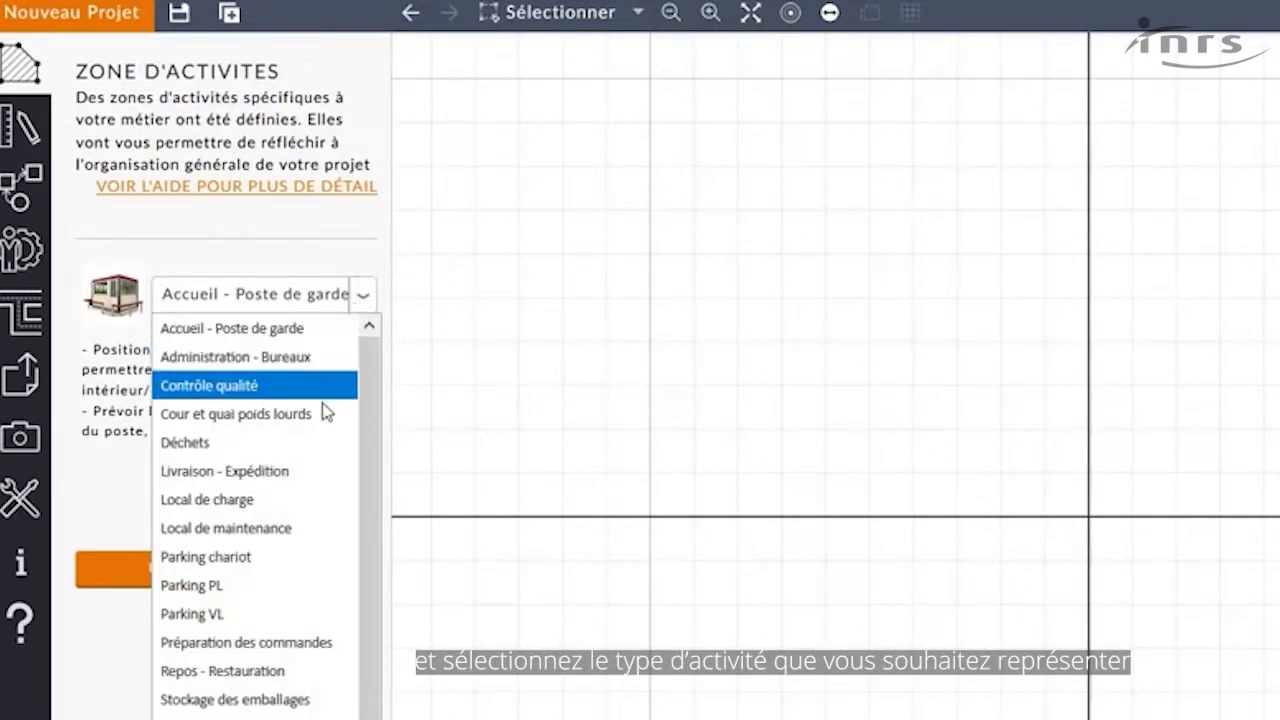
{"action": "left_click", "coordinate": [313, 472]}
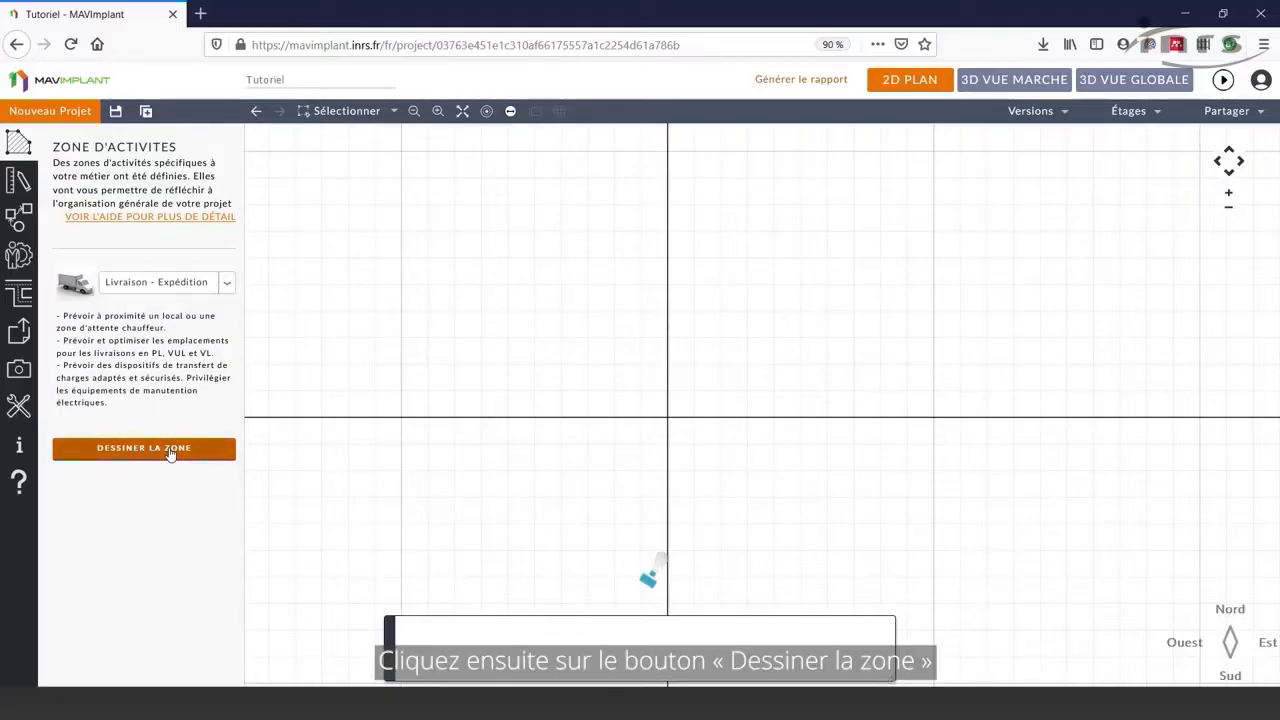
{"action": "left_click", "coordinate": [176, 452]}
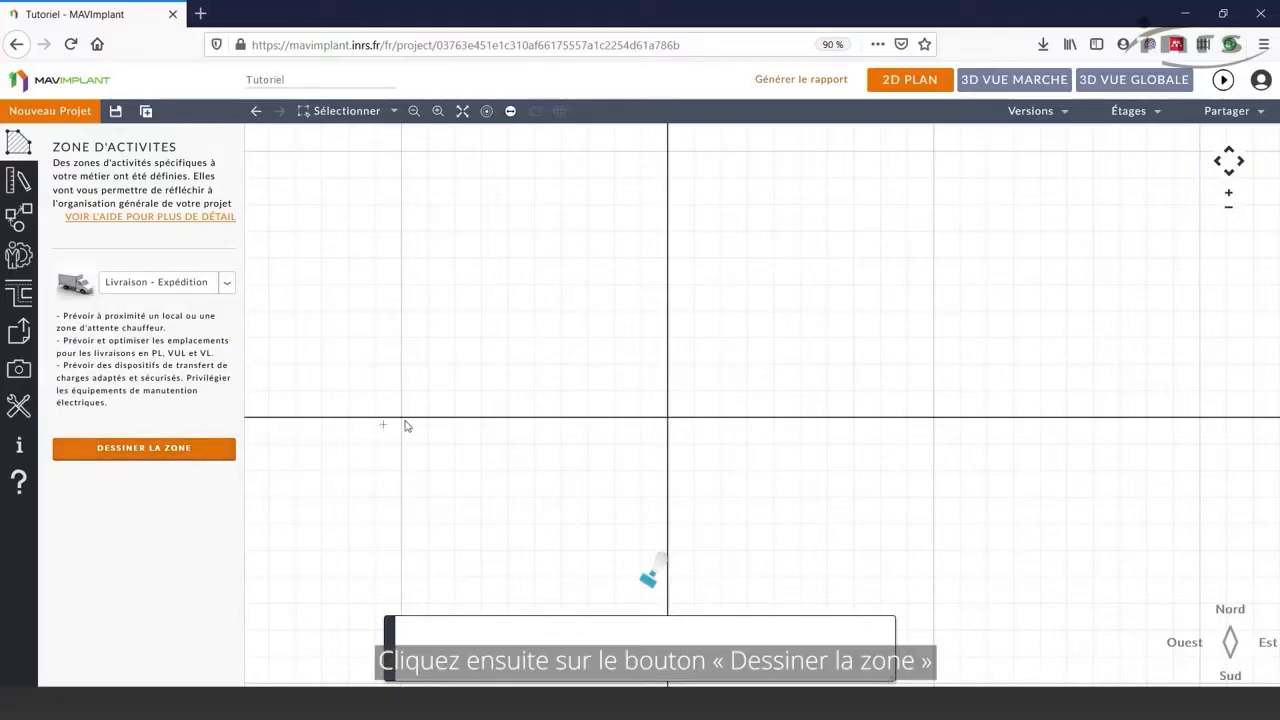
{"action": "left_click", "coordinate": [748, 231]}
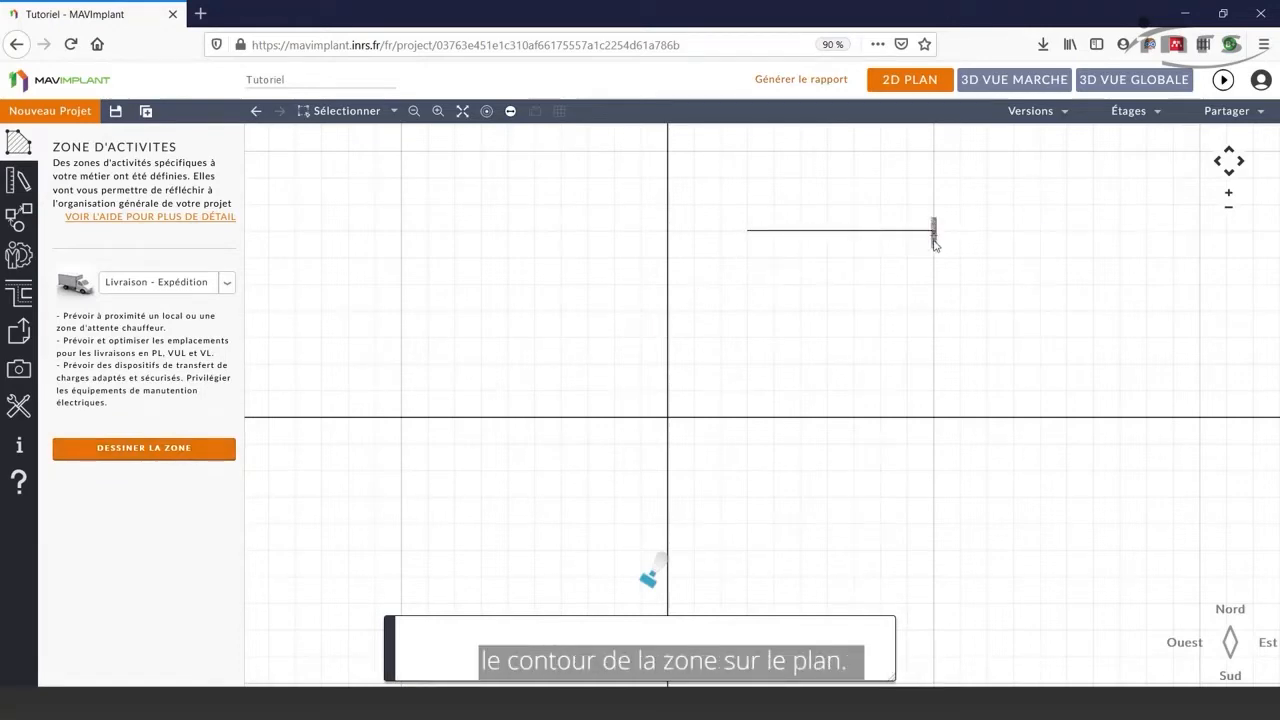
{"action": "left_click", "coordinate": [933, 233]}
{"action": "left_click", "coordinate": [933, 338]}
{"action": "left_click", "coordinate": [744, 339]}
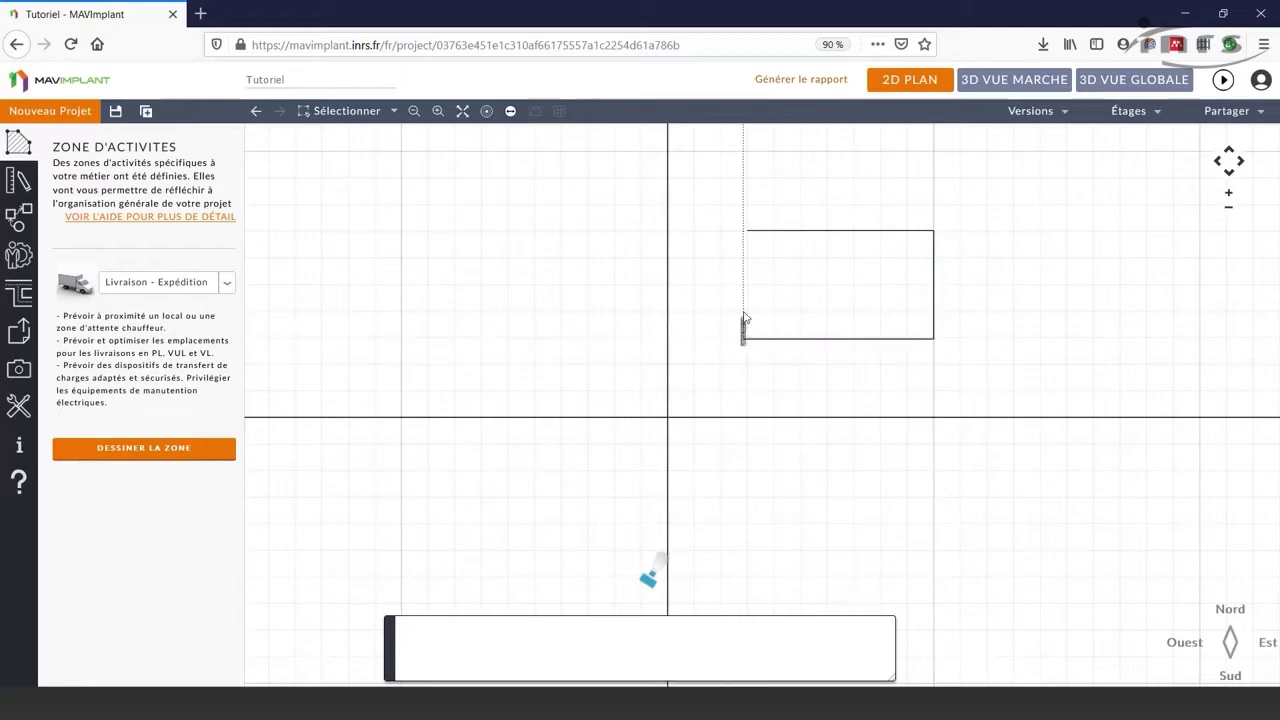
{"action": "left_click", "coordinate": [747, 234]}
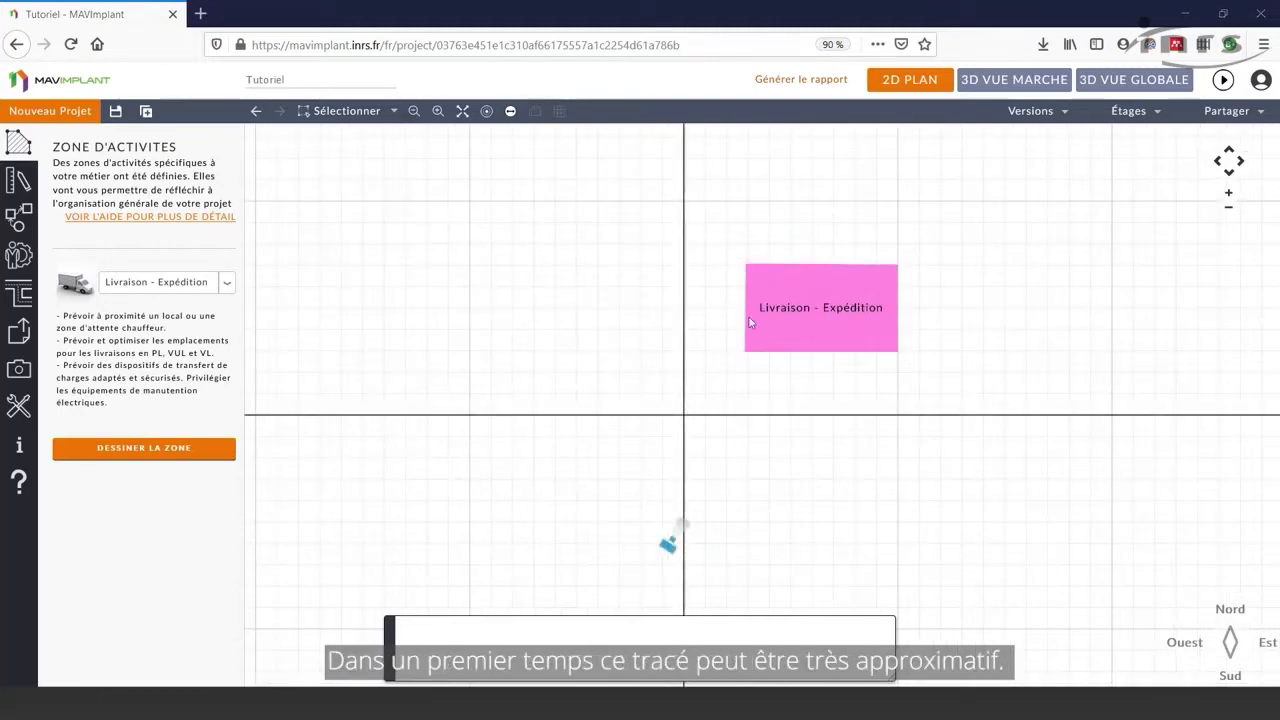
Step: Widen the Livraison - Expédition zone westward to about 51.1 m² by moving its two western corner points
{"action": "left_click", "coordinate": [825, 330]}
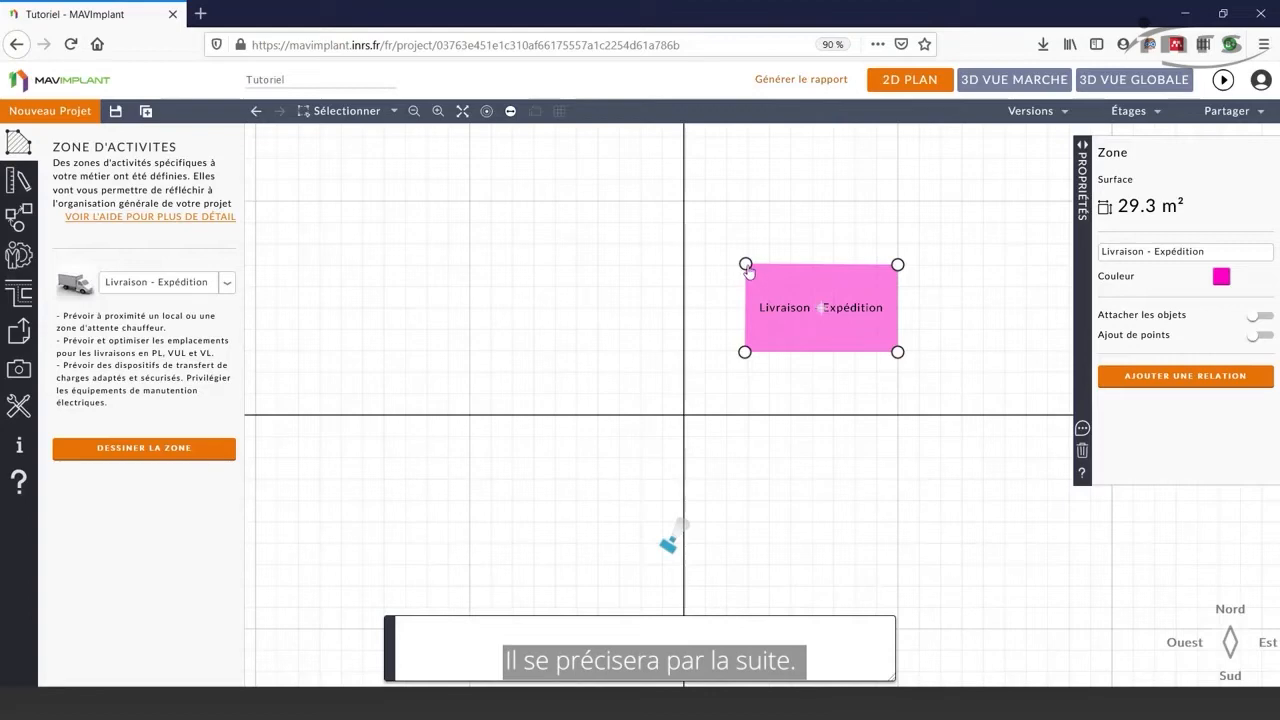
{"action": "left_click_drag", "start_coordinate": [745, 265], "coordinate": [630, 265]}
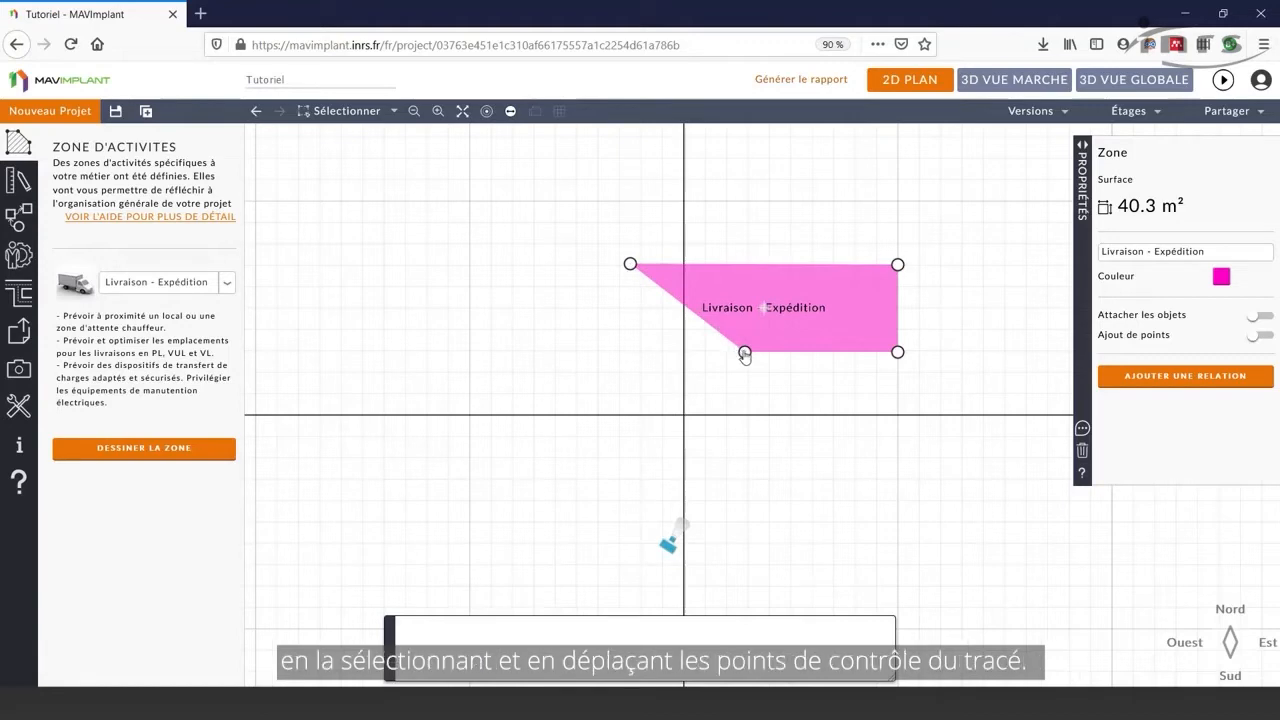
{"action": "left_click_drag", "start_coordinate": [745, 354], "coordinate": [631, 357]}
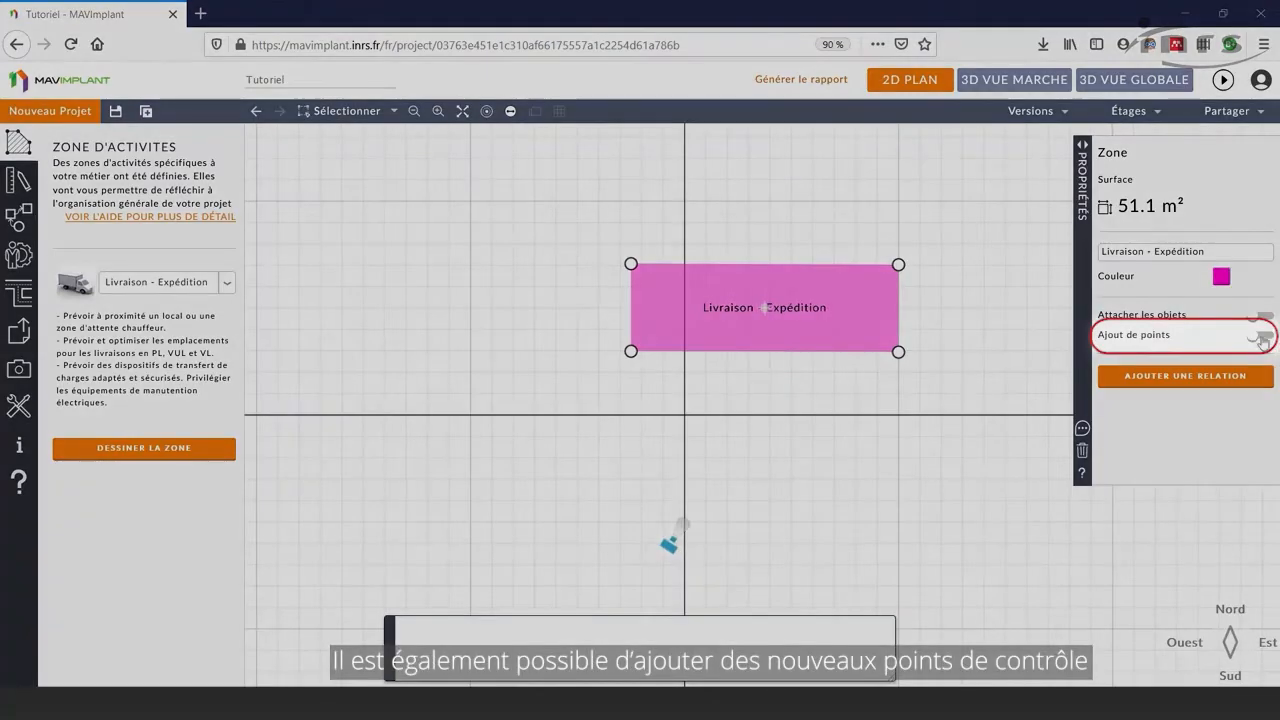
Step: Enable point adding, insert two control points on the zone's southern edge, and reshape it into an L of about 62.5 m²
{"action": "left_click", "coordinate": [1263, 338]}
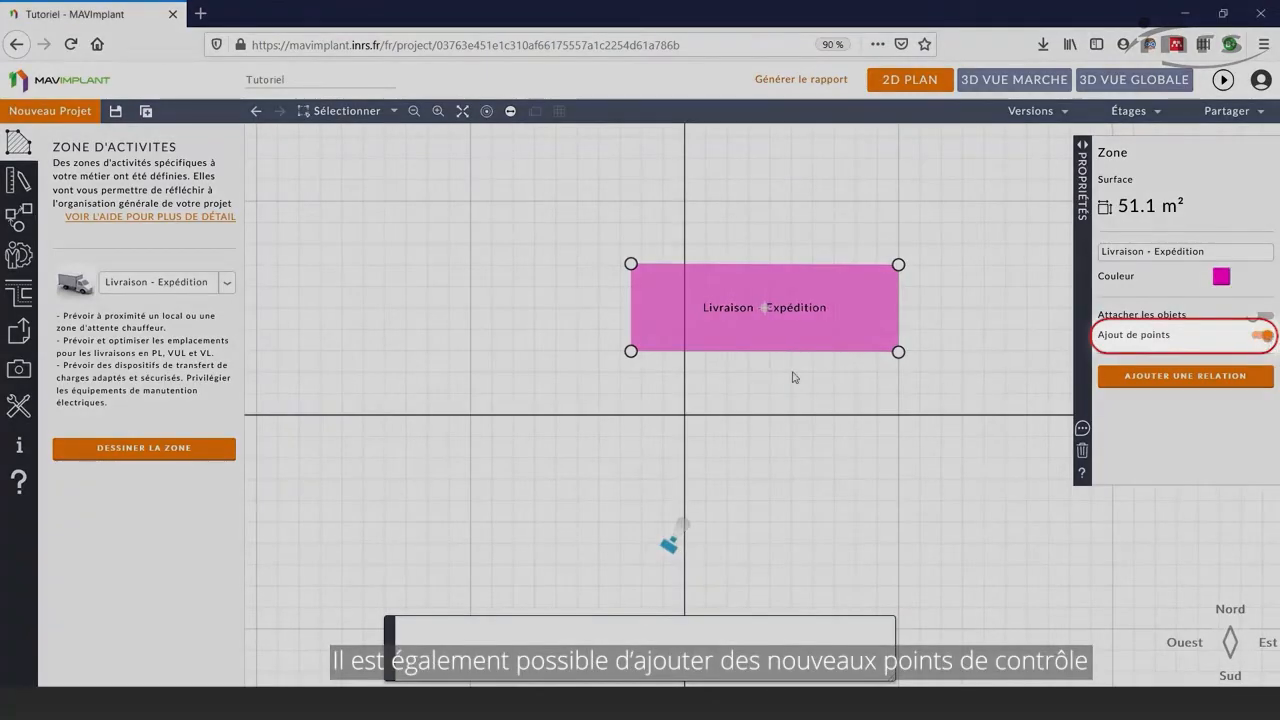
{"action": "left_click", "coordinate": [712, 351]}
{"action": "left_click", "coordinate": [675, 351]}
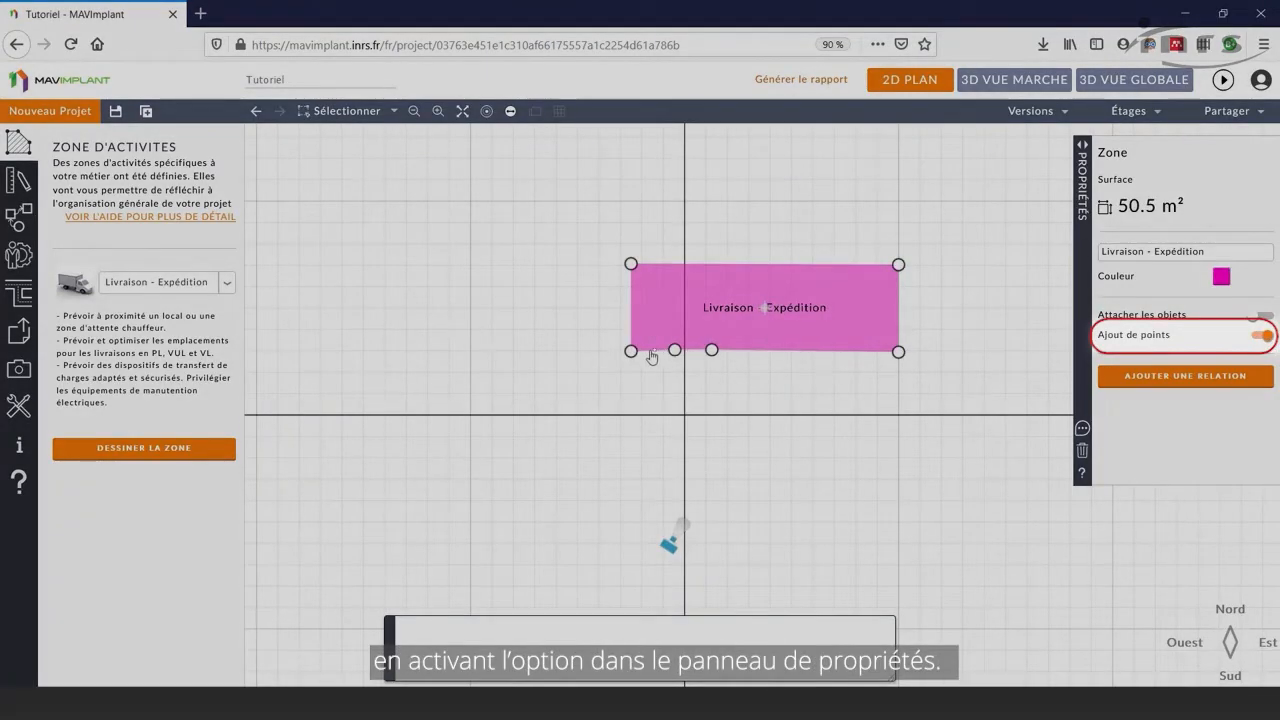
{"action": "left_click_drag", "start_coordinate": [631, 352], "coordinate": [630, 420]}
{"action": "left_click_drag", "start_coordinate": [675, 351], "coordinate": [711, 413]}
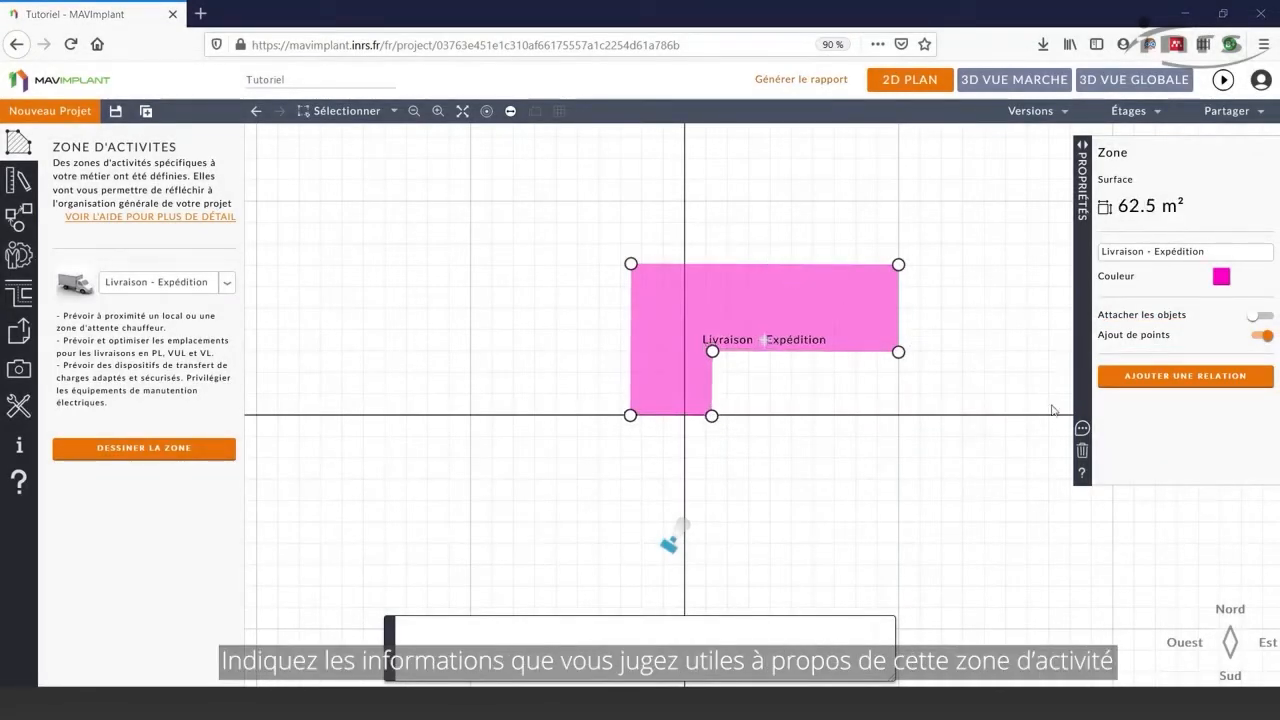
Step: Add a comment to the Livraison - Expédition zone that includes the requirement "Besoin en surface 60m²"
{"action": "left_click", "coordinate": [1082, 428]}
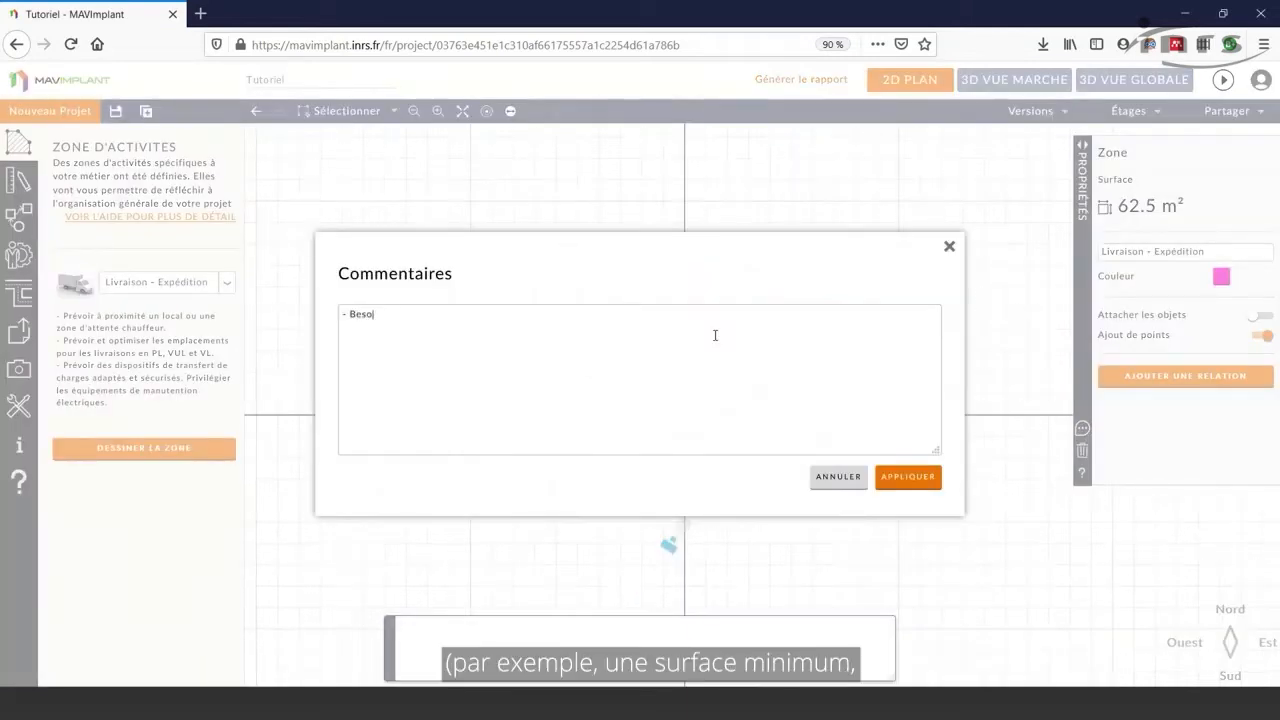
{"action": "type", "text": "- Besoin en surface 60m² - écl"}
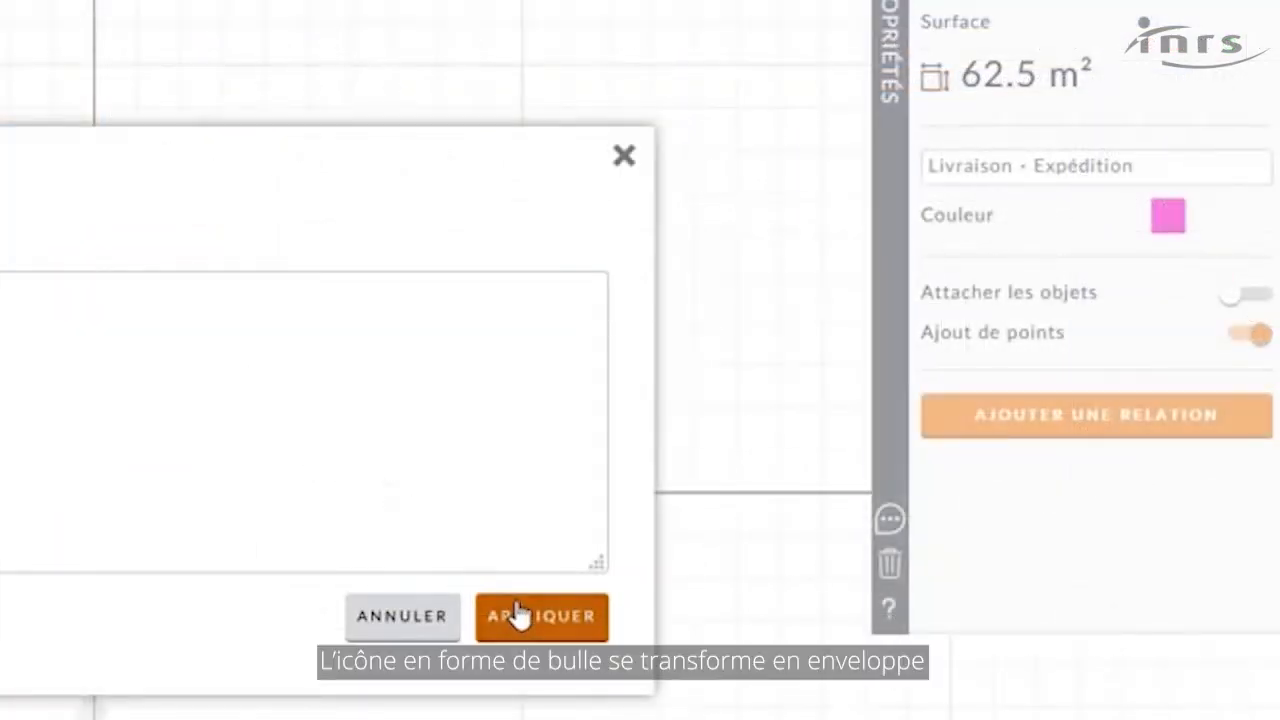
{"action": "left_click", "coordinate": [518, 614]}
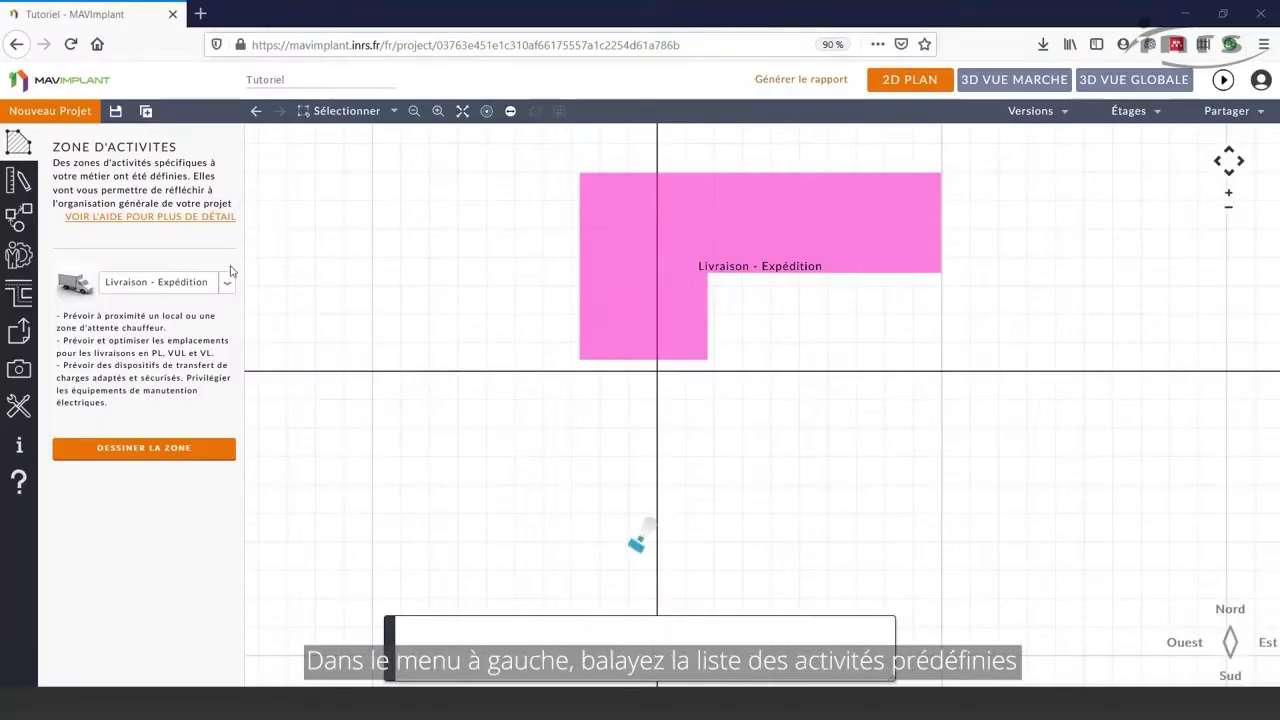
Step: Draw a Vestiaires - Sanitaires zone just west of the delivery zone and a Déchets zone at the plan's eastern end
{"action": "left_click", "coordinate": [227, 281]}
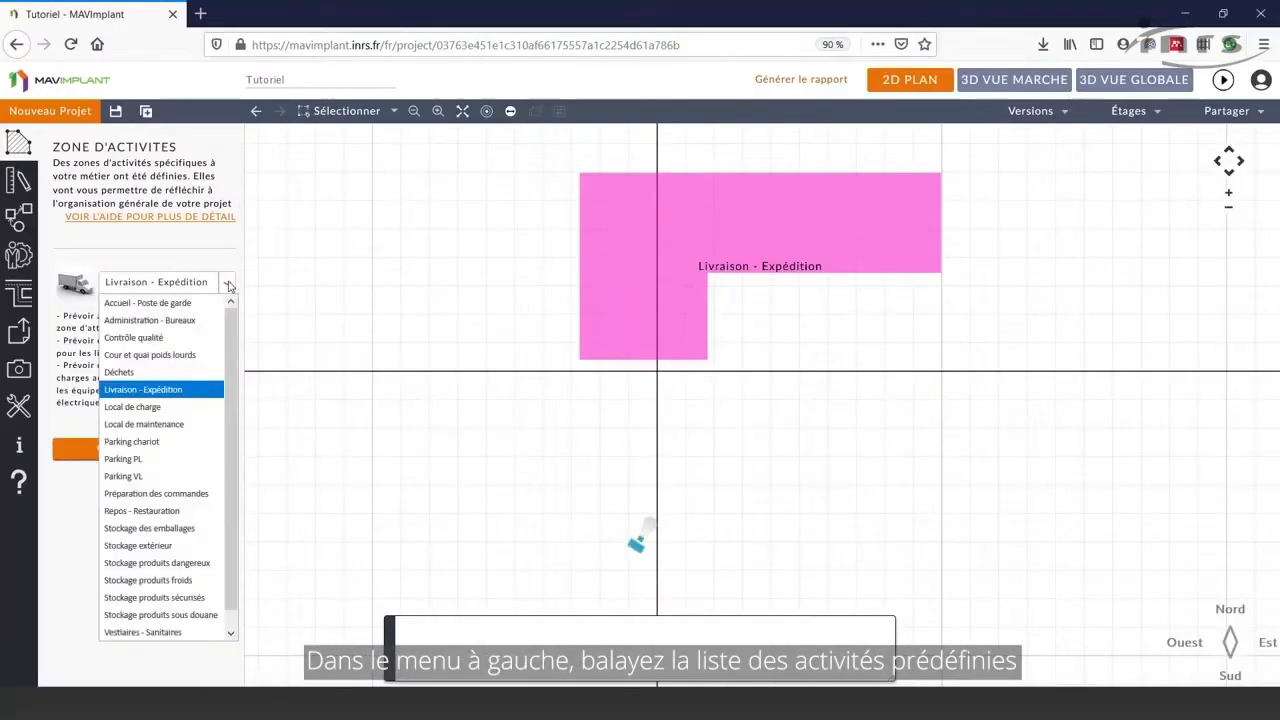
{"action": "left_click", "coordinate": [210, 632]}
{"action": "left_click", "coordinate": [227, 283]}
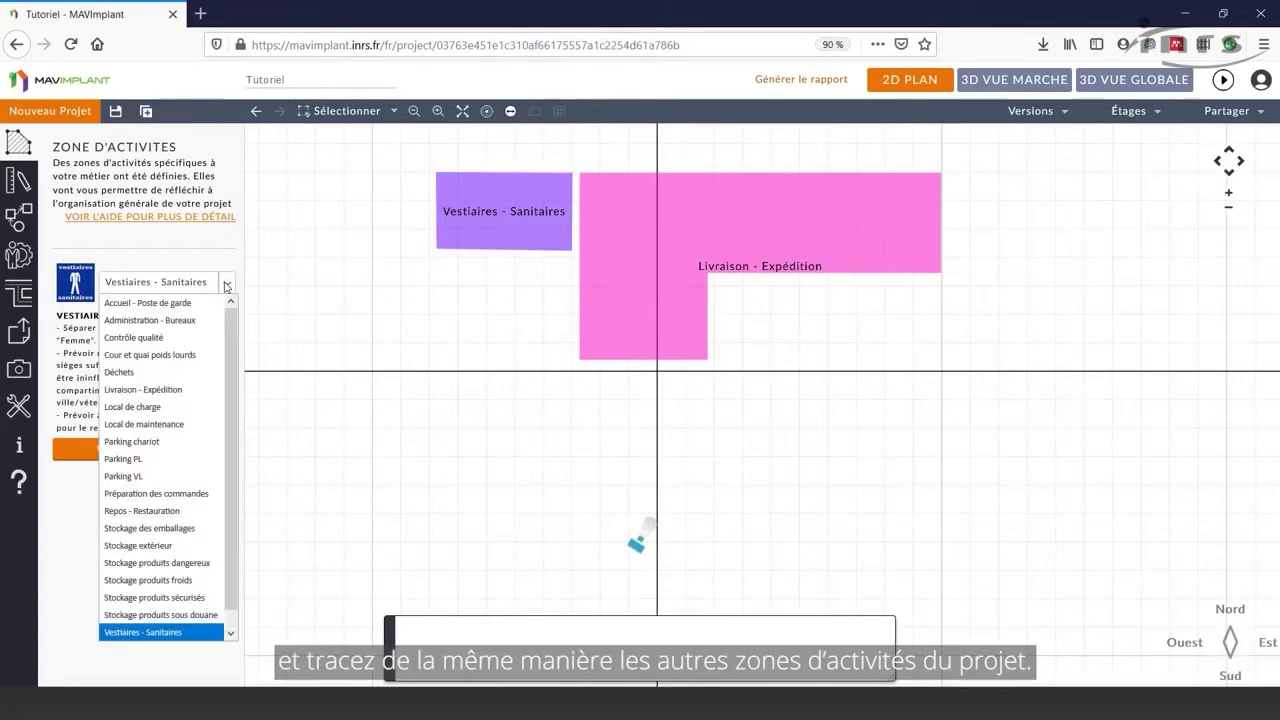
{"action": "left_click", "coordinate": [196, 372]}
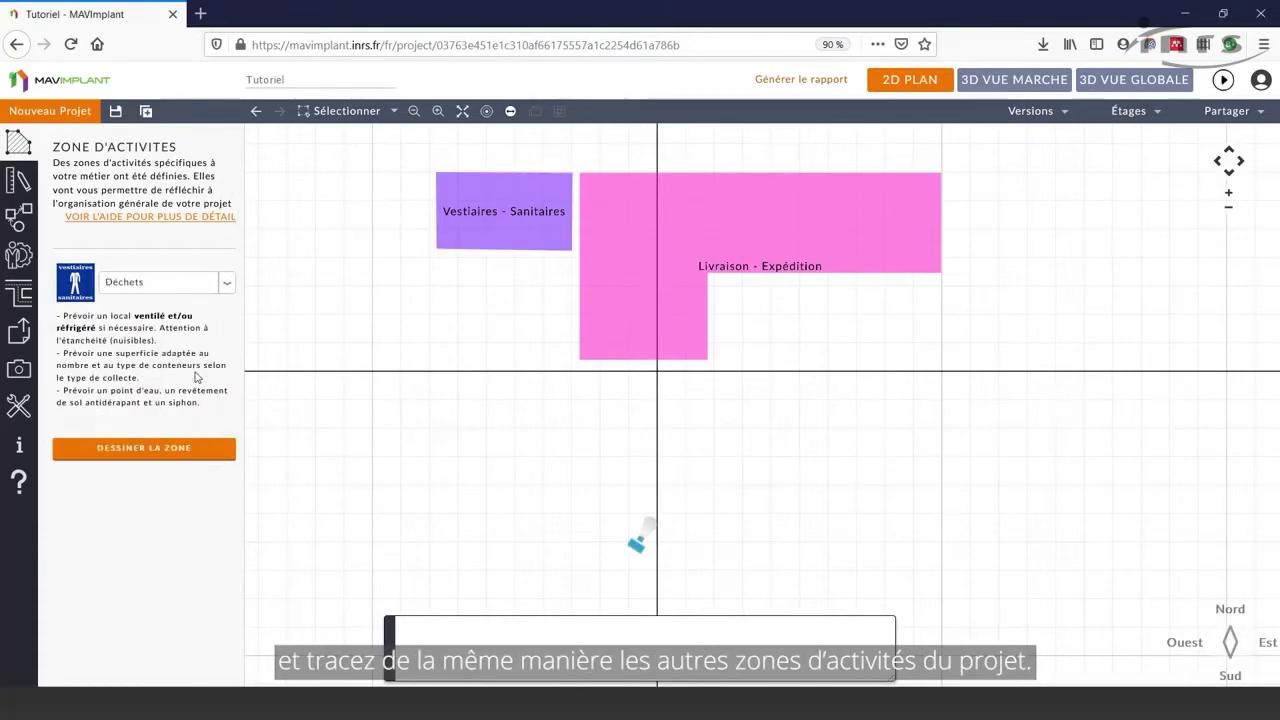
Step: Draw the Parking PL and Parking VL zones side by side below Déchets, plus a Cour et quai poids lourds zone beneath Livraison - Expédition
{"action": "left_click", "coordinate": [224, 283]}
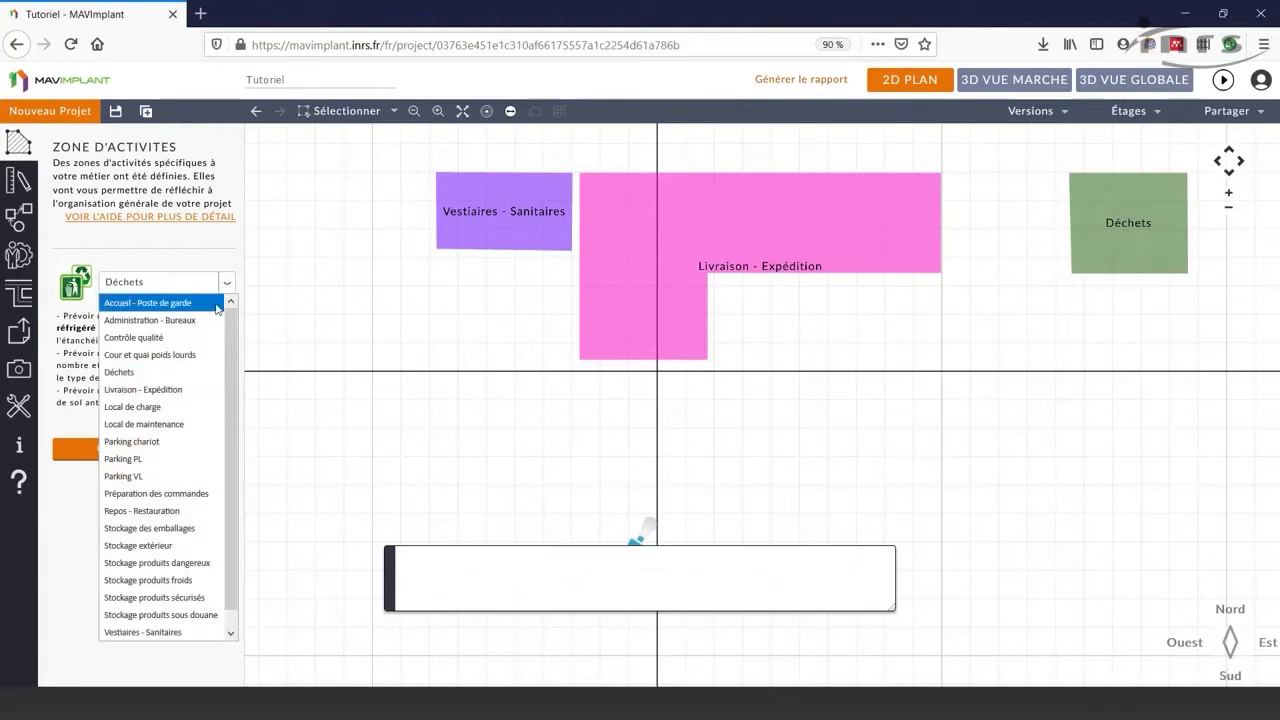
{"action": "left_click", "coordinate": [163, 458]}
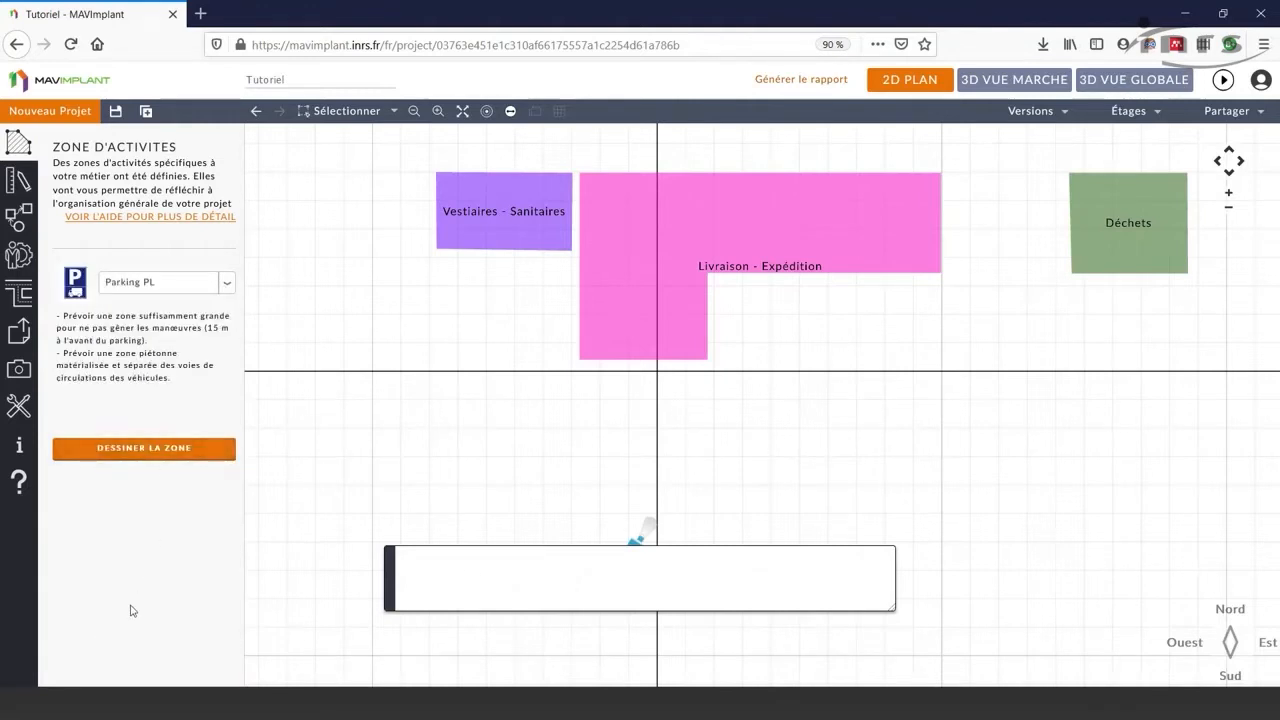
{"action": "left_click", "coordinate": [224, 284]}
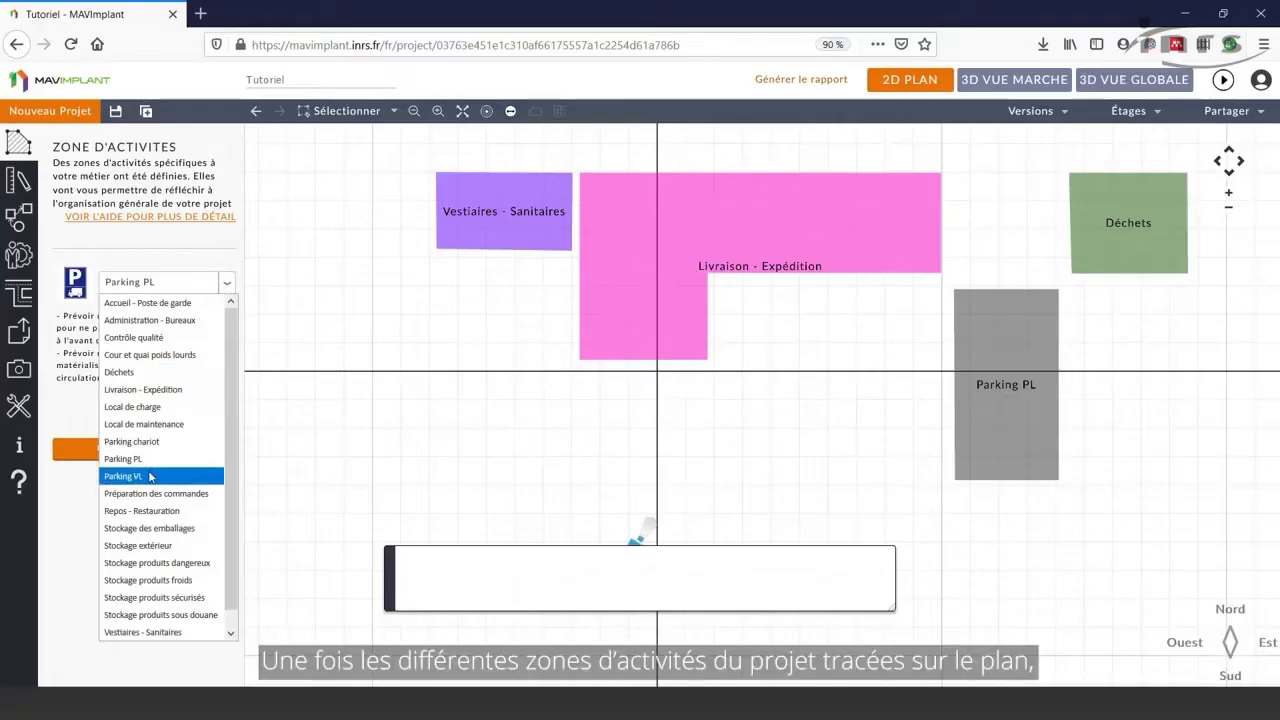
{"action": "left_click", "coordinate": [152, 478]}
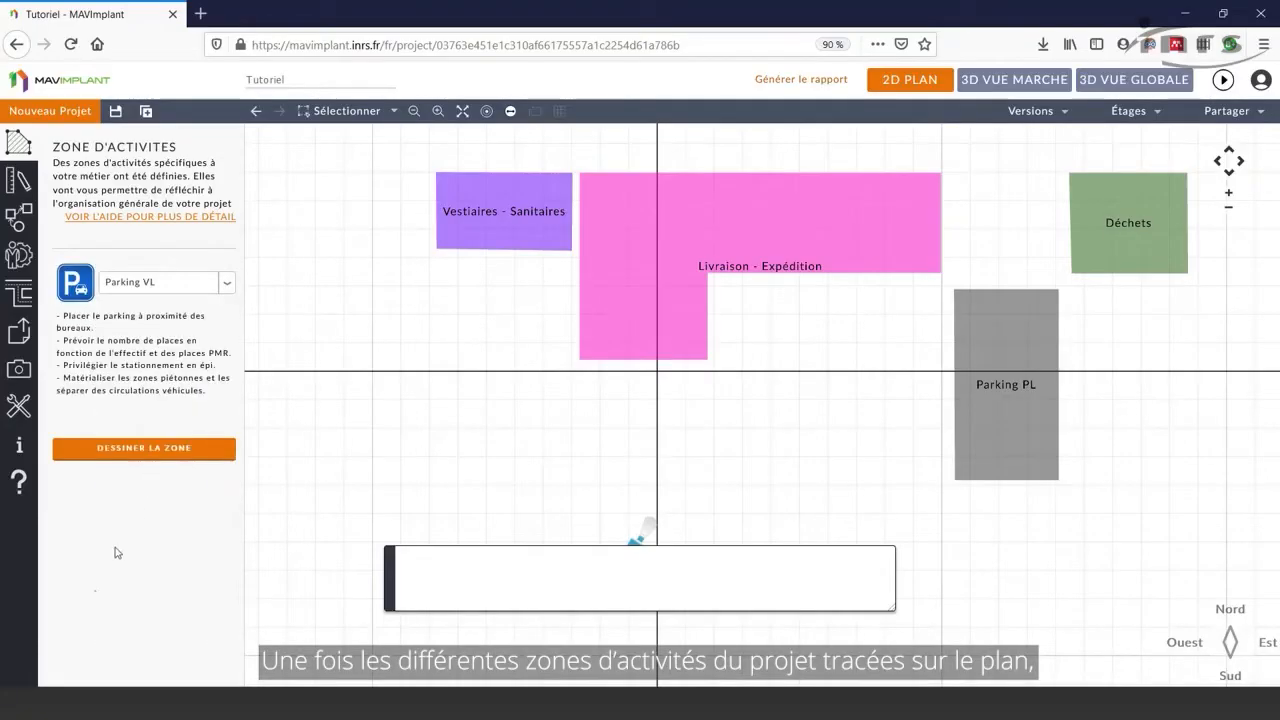
{"action": "left_click", "coordinate": [226, 283]}
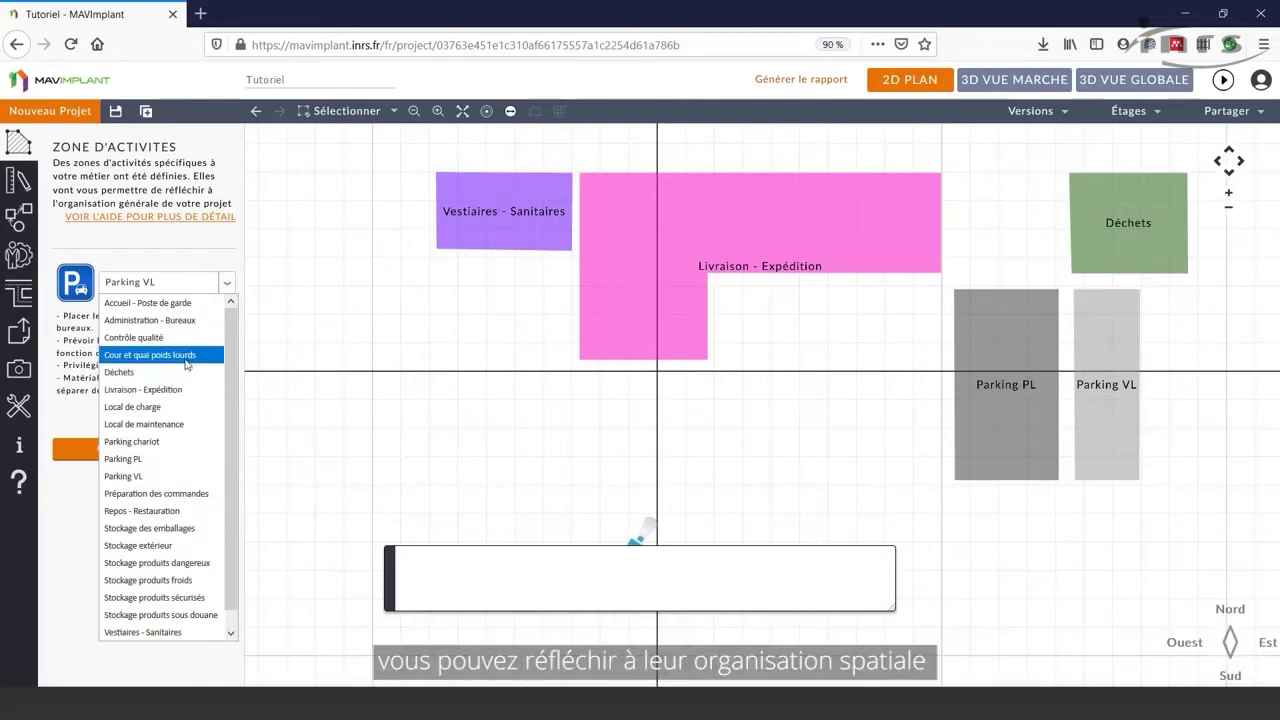
{"action": "left_click", "coordinate": [150, 356]}
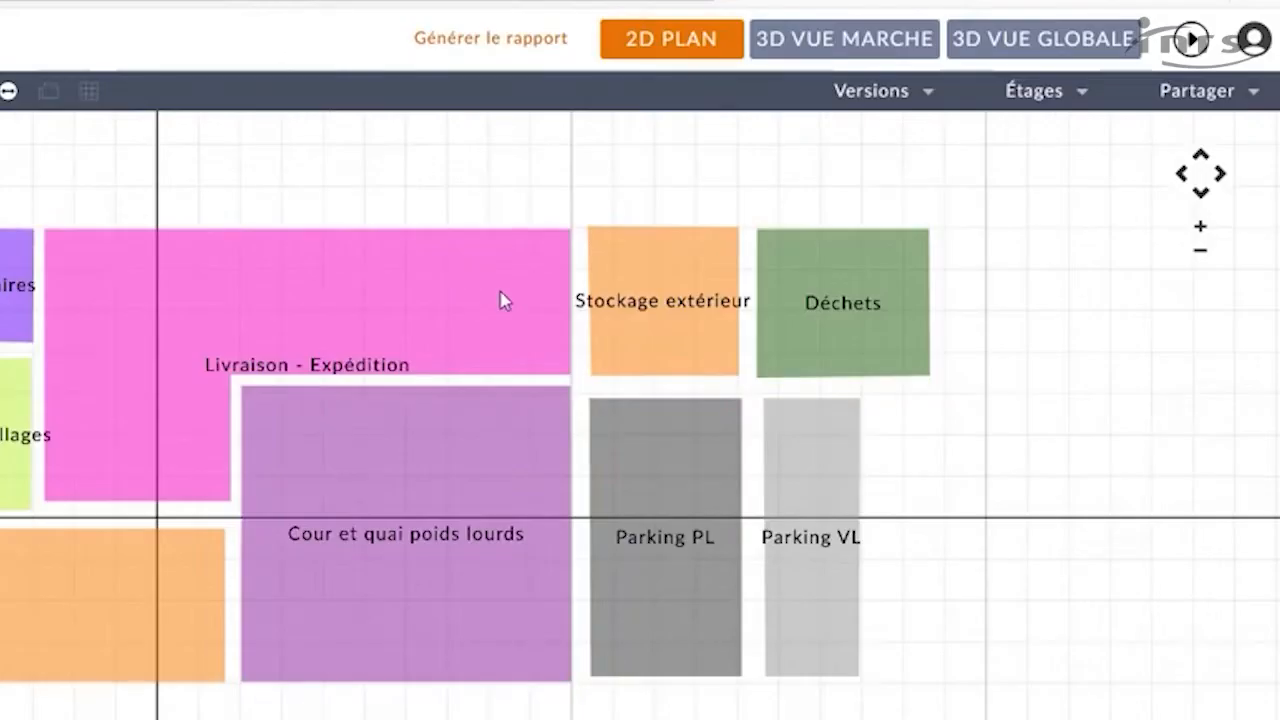
Step: Add a Proximité relation from the Livraison - Expédition zone to Cour et quai poids lourds
{"action": "left_click", "coordinate": [815, 241]}
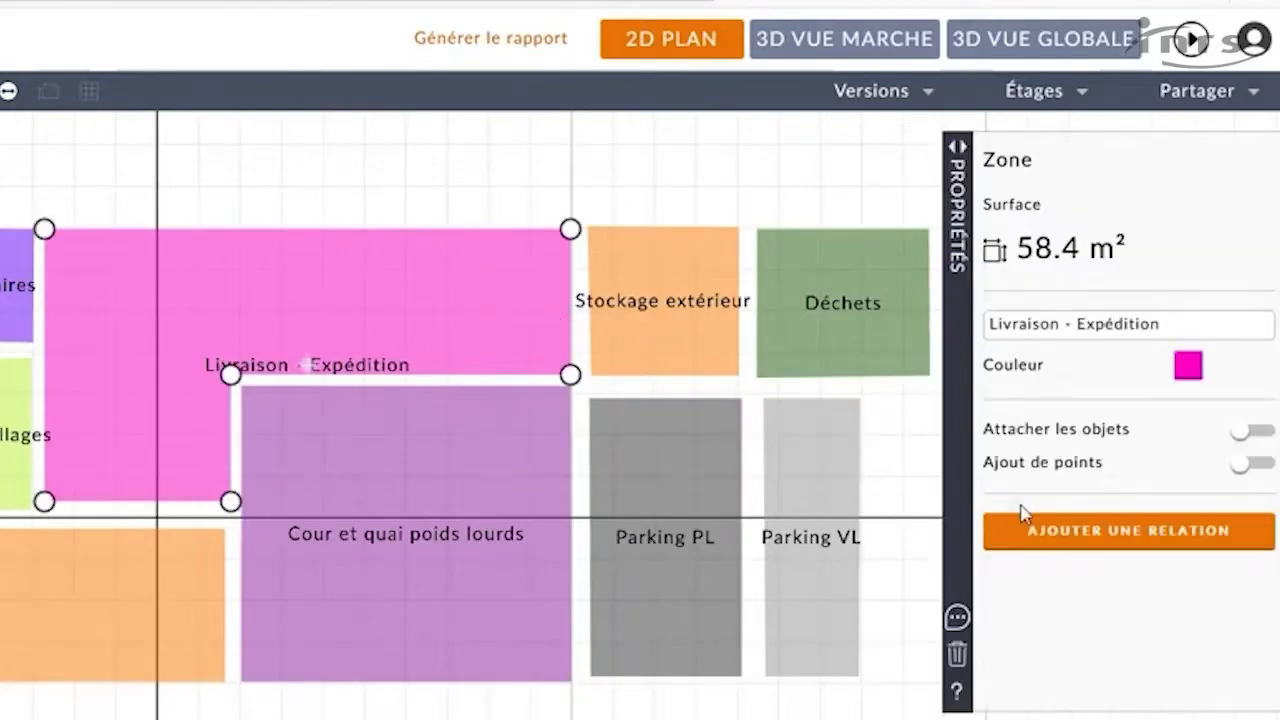
{"action": "left_click", "coordinate": [1060, 530]}
{"action": "left_click", "coordinate": [1077, 592]}
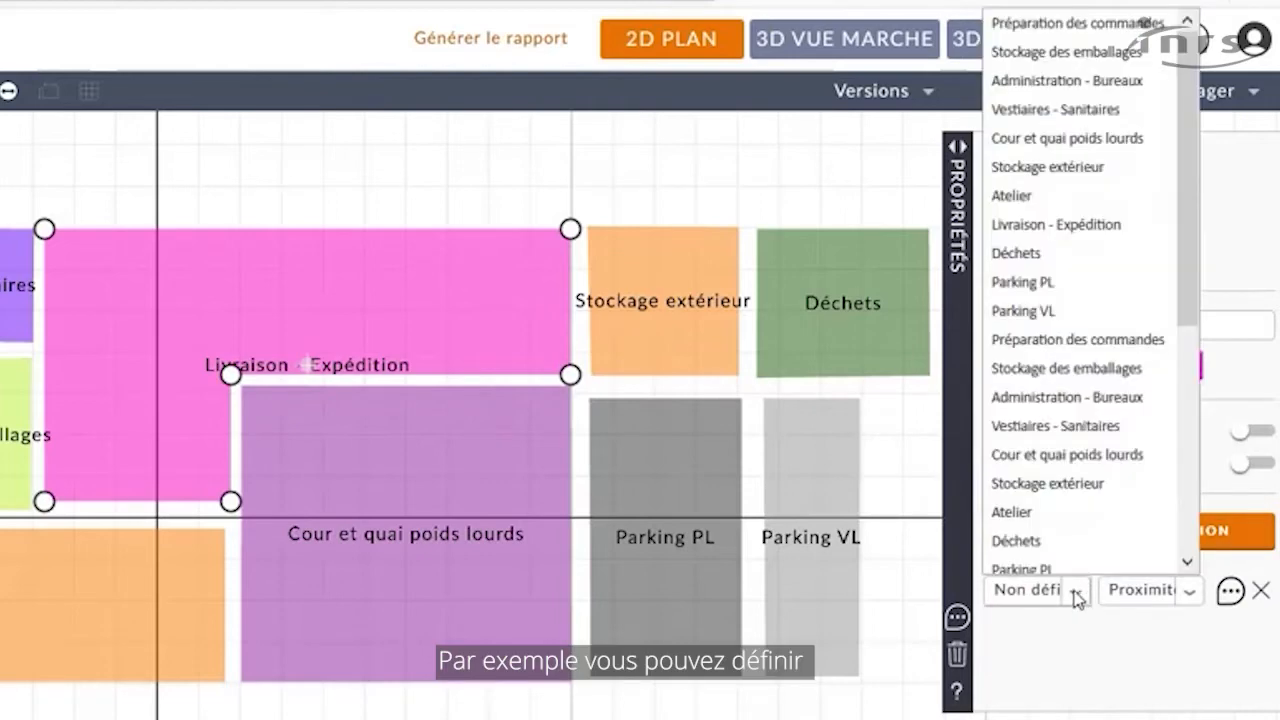
{"action": "left_click", "coordinate": [1063, 130]}
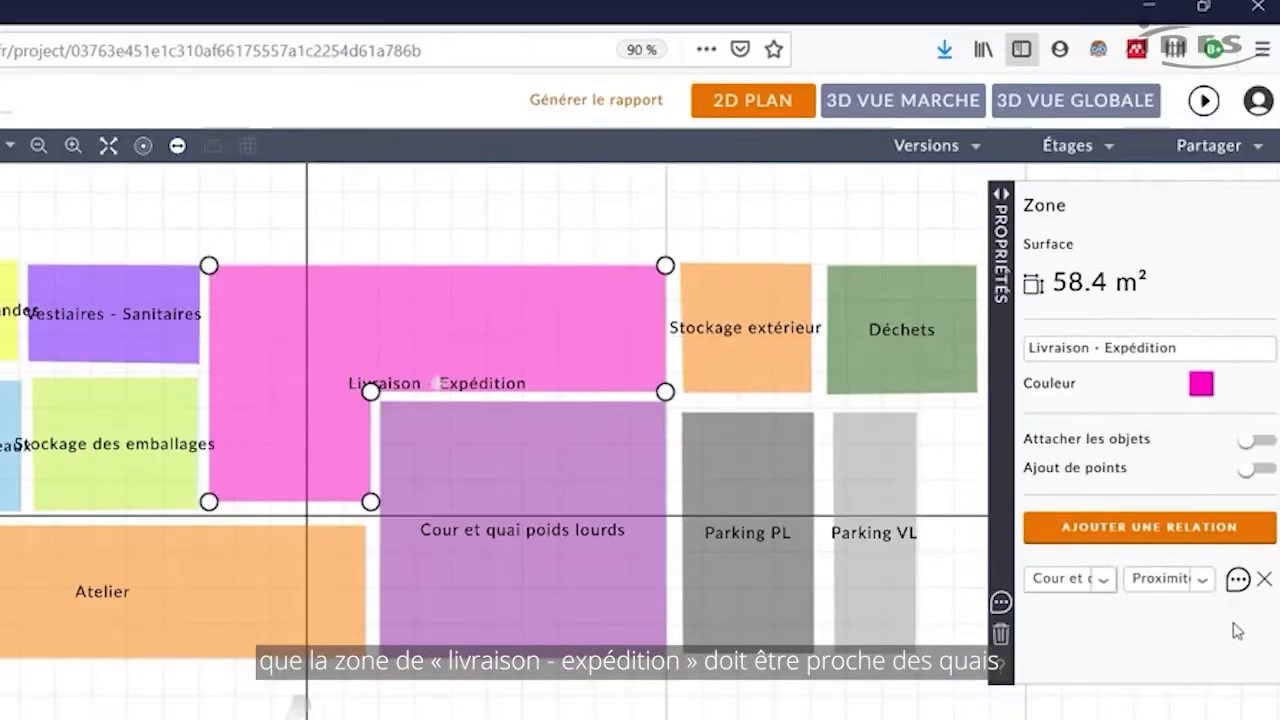
Step: Add a relation from the Déchets zone to Livraison - Expédition and set its type to Éloignement
{"action": "left_click", "coordinate": [953, 380]}
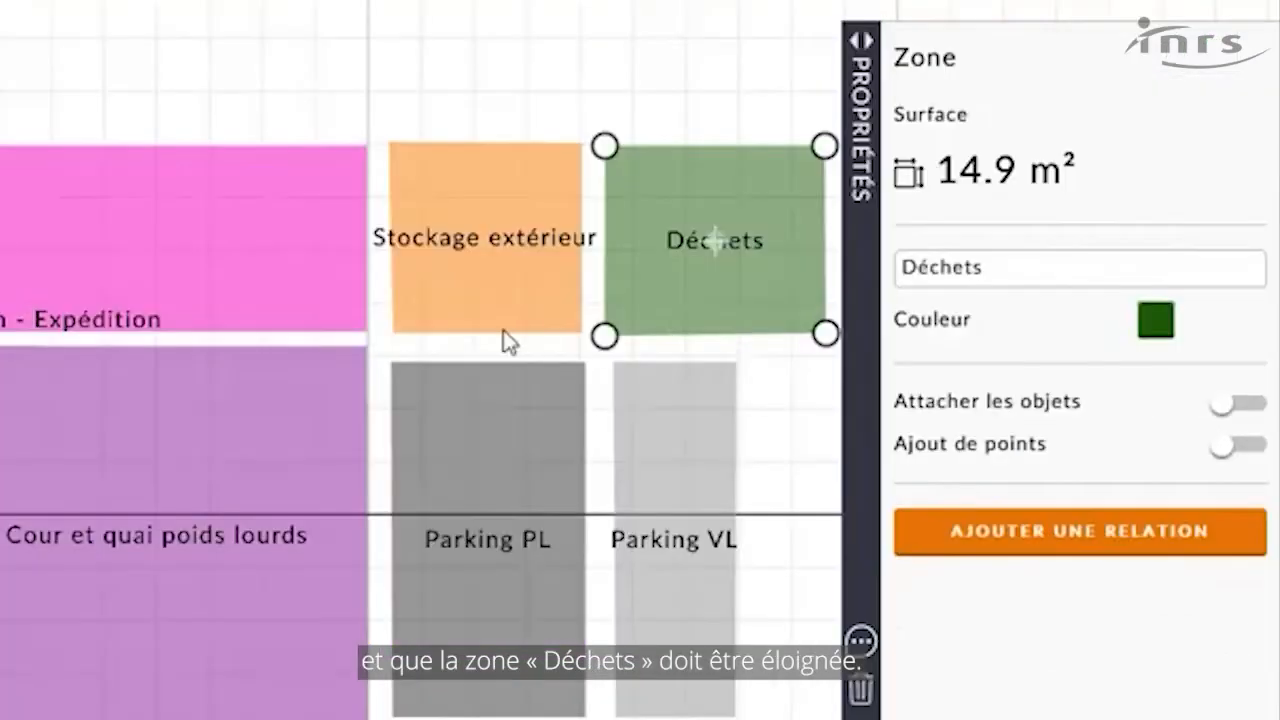
{"action": "left_click", "coordinate": [1103, 537]}
{"action": "left_click", "coordinate": [1018, 610]}
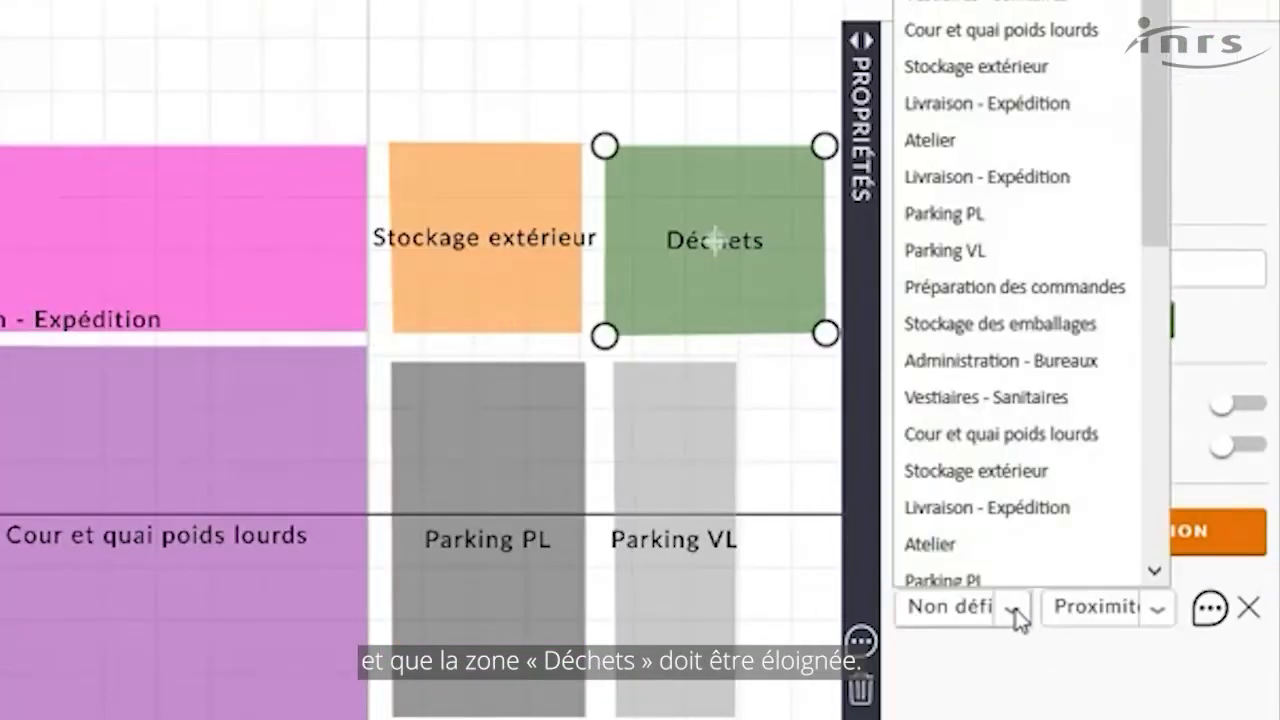
{"action": "left_click", "coordinate": [1003, 490]}
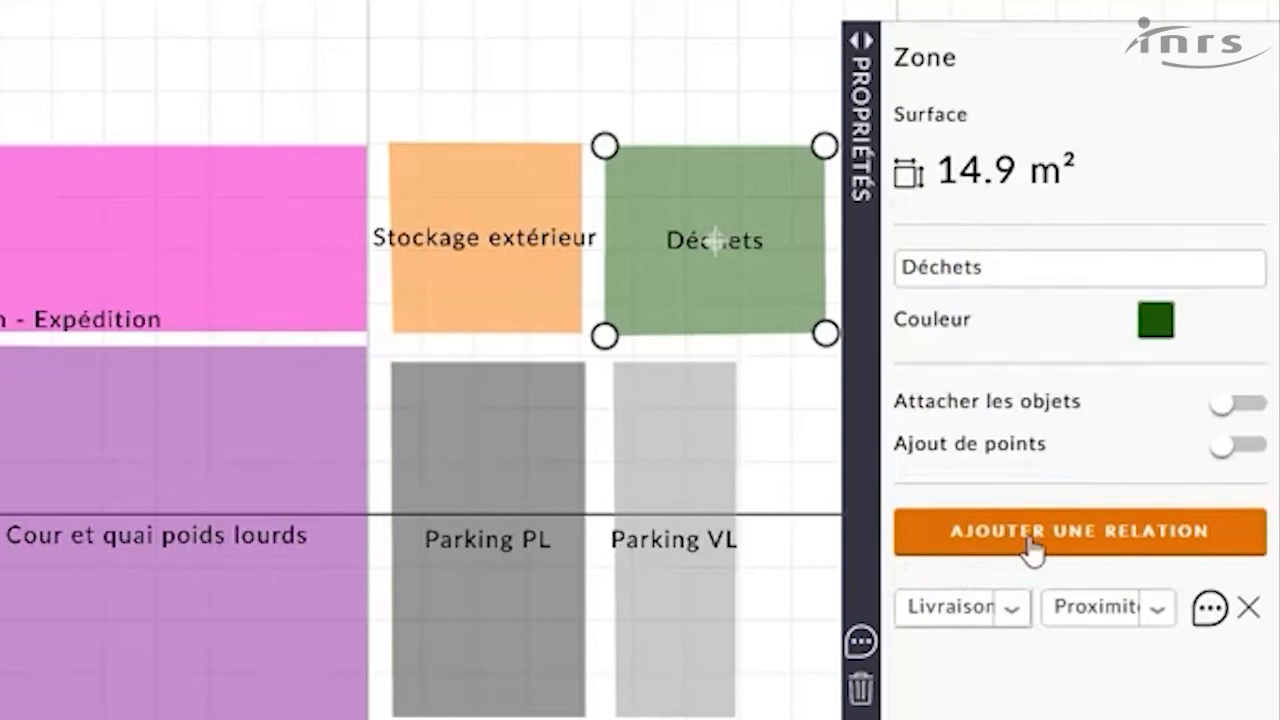
{"action": "left_click", "coordinate": [1157, 608]}
{"action": "left_click", "coordinate": [1150, 680]}
Step: Add the comment "Stockage de produits dangereux" to the Déchets zone's relation with Livraison - Expédition
{"action": "left_click", "coordinate": [1209, 608]}
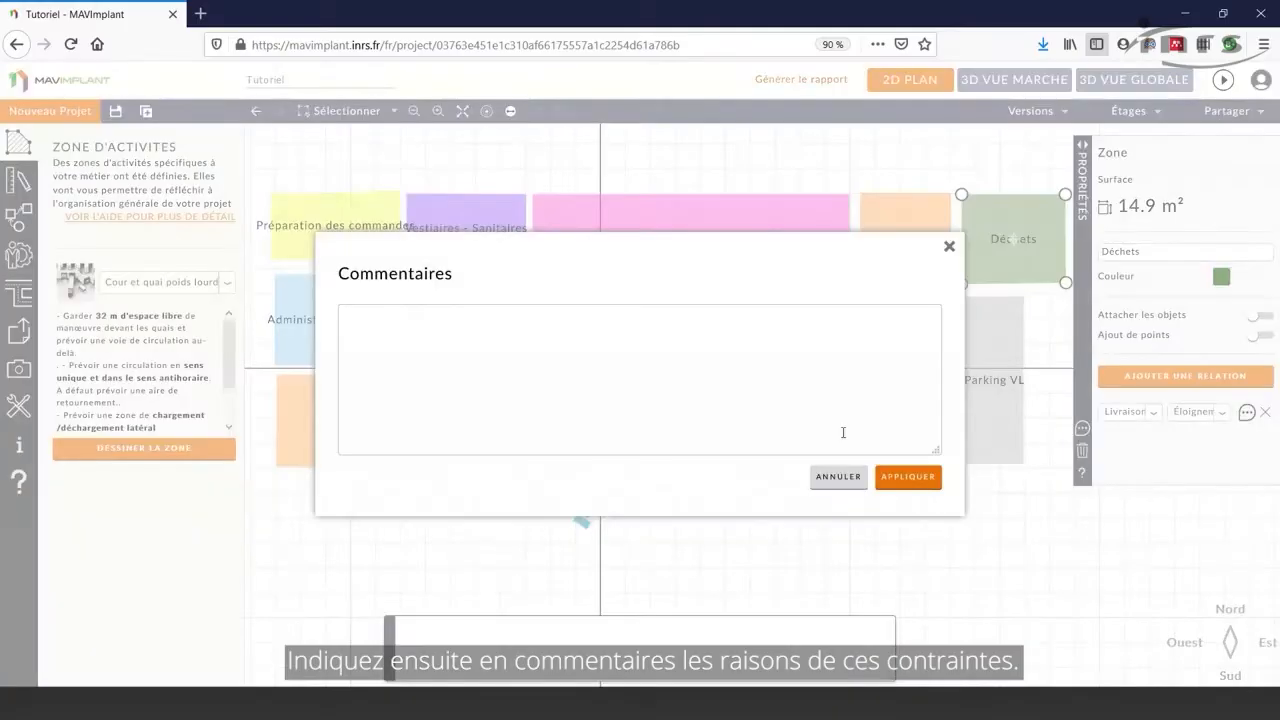
{"action": "type", "text": "Stockage de produits dangereux"}
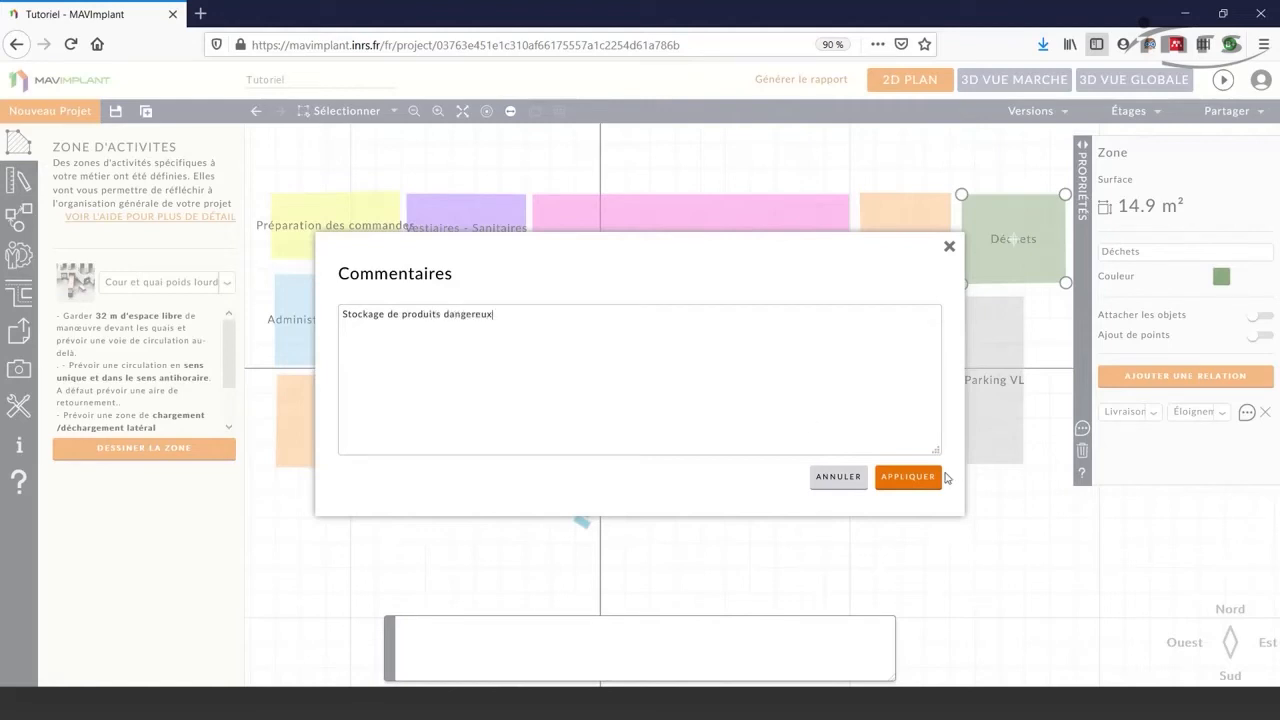
{"action": "left_click", "coordinate": [936, 477]}
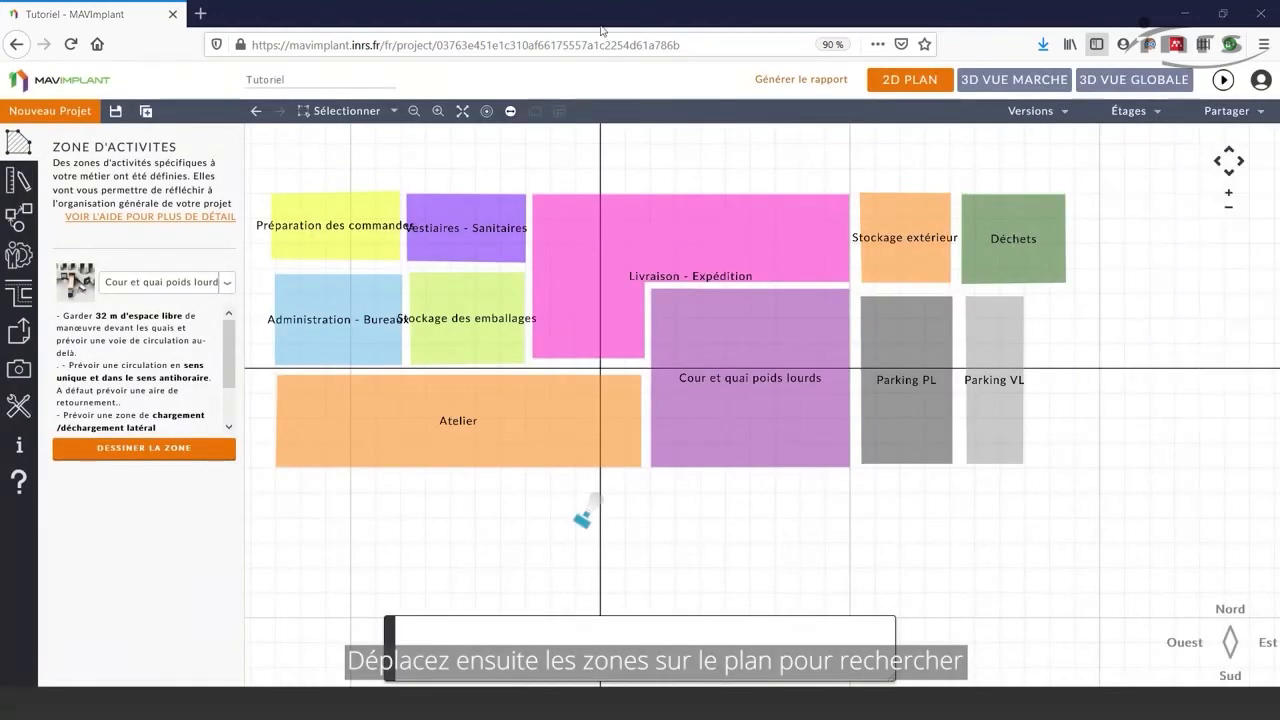
Step: Swap the Vestiaires - Sanitaires and Préparation des commandes zones so Préparation des commandes adjoins Livraison - Expédition, and check that zone's relations
{"action": "left_click", "coordinate": [655, 218]}
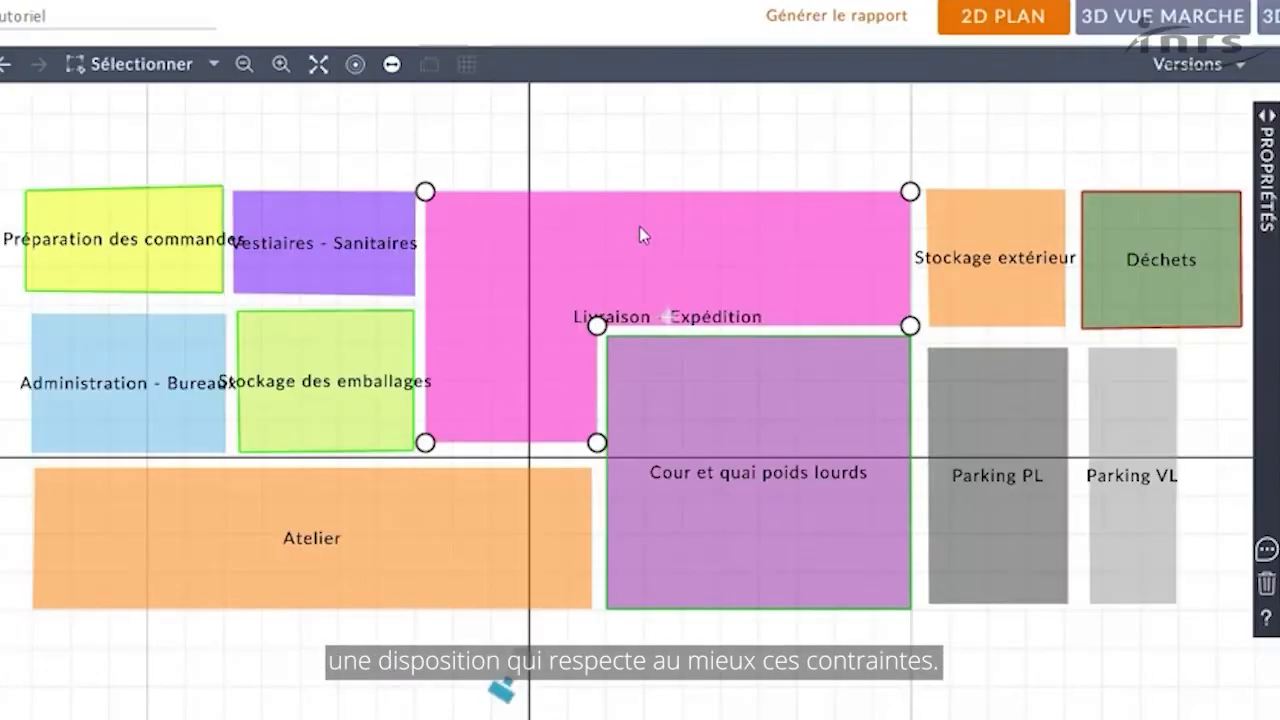
{"action": "left_click_drag", "start_coordinate": [263, 226], "coordinate": [247, 178]}
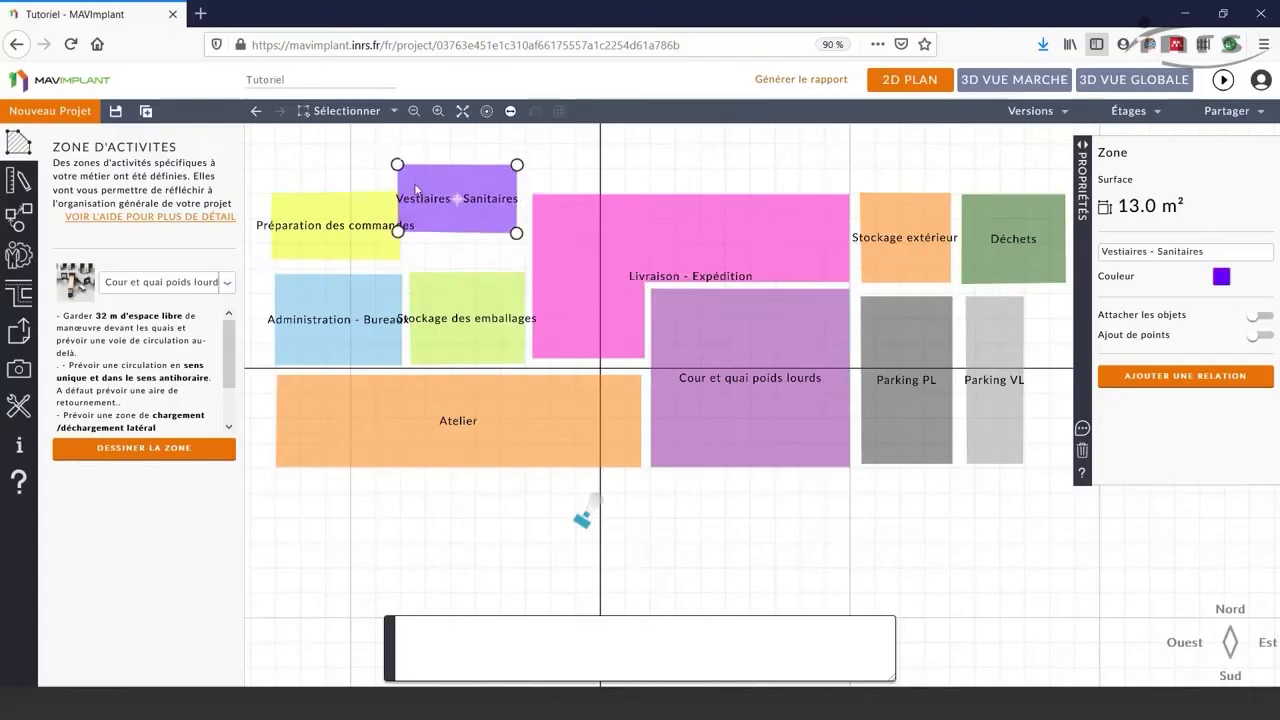
{"action": "left_click_drag", "start_coordinate": [416, 189], "coordinate": [312, 145]}
{"action": "left_click_drag", "start_coordinate": [333, 222], "coordinate": [459, 224]}
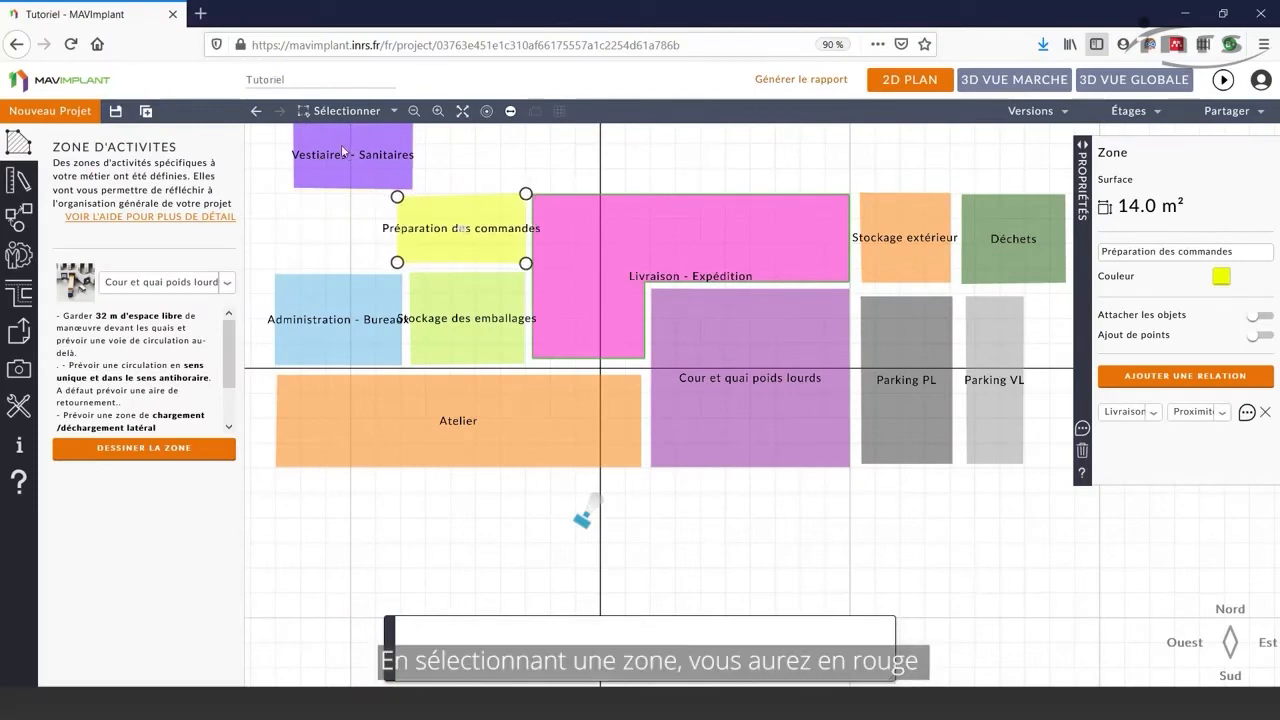
{"action": "left_click_drag", "start_coordinate": [342, 151], "coordinate": [322, 225]}
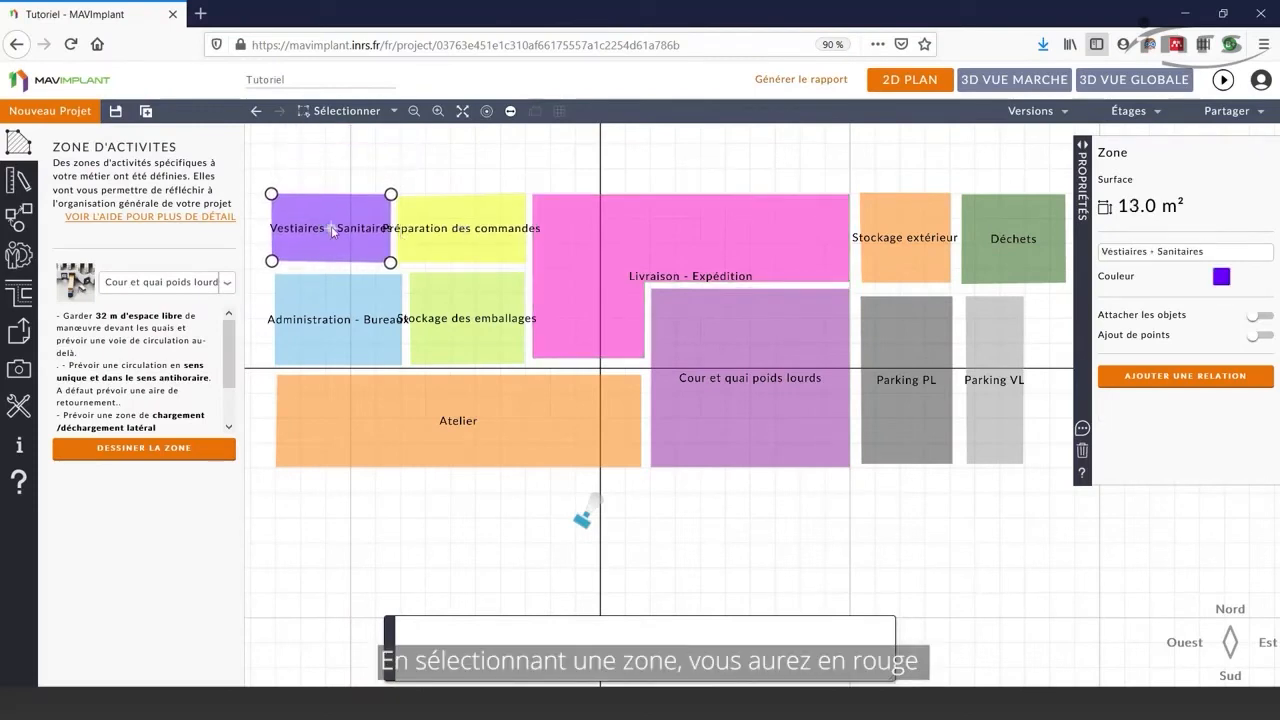
{"action": "left_click", "coordinate": [671, 230]}
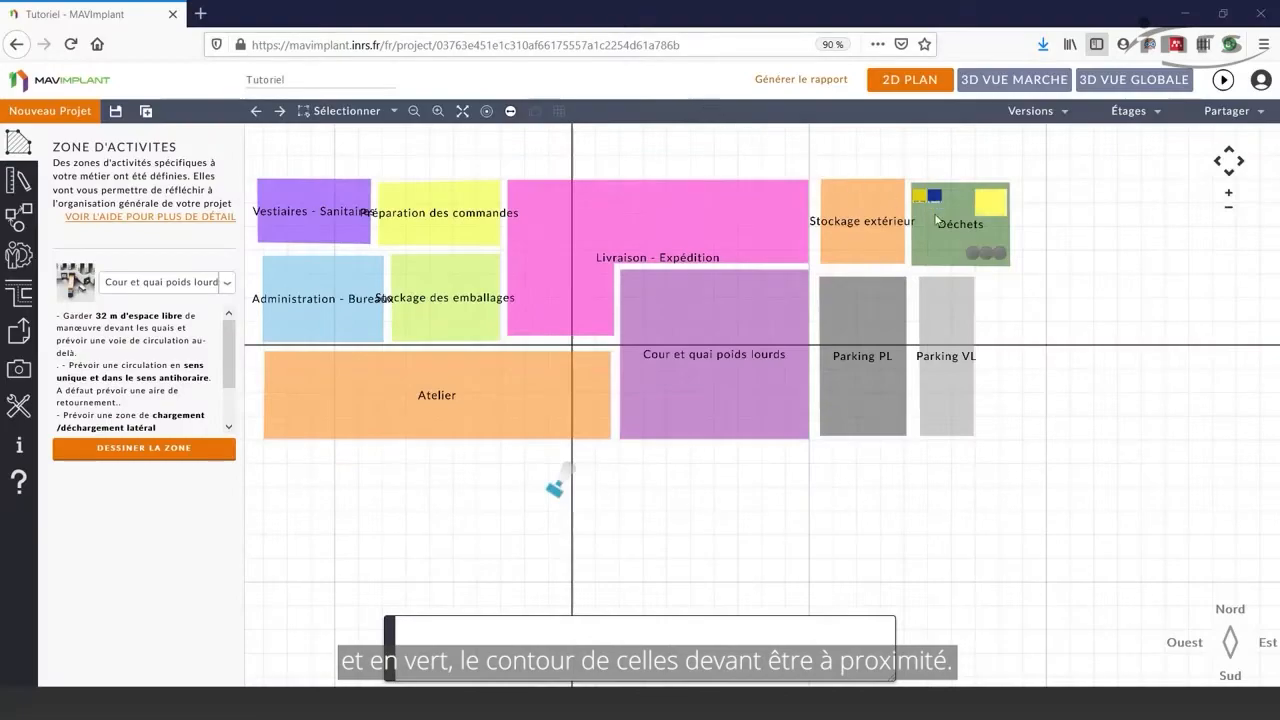
Step: Attach the objects to the Déchets zone and move it with its equipment to the east side of Parking VL
{"action": "left_click", "coordinate": [936, 219]}
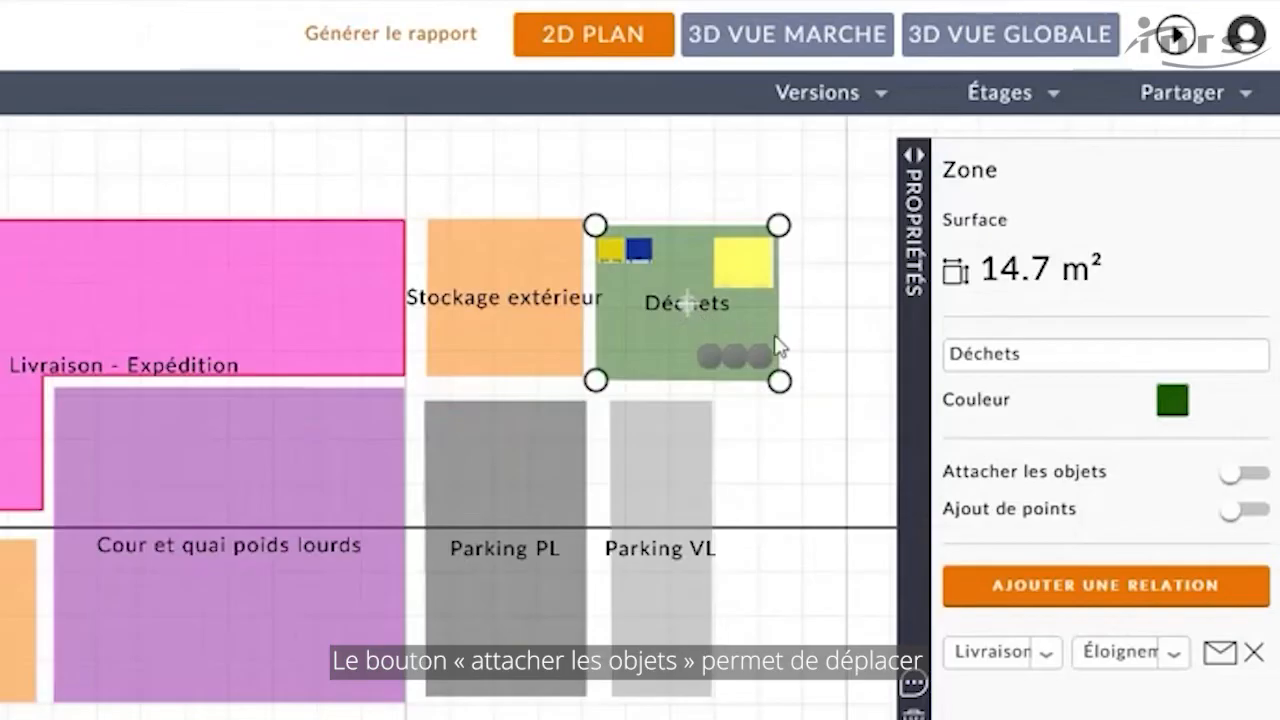
{"action": "left_click", "coordinate": [1248, 475]}
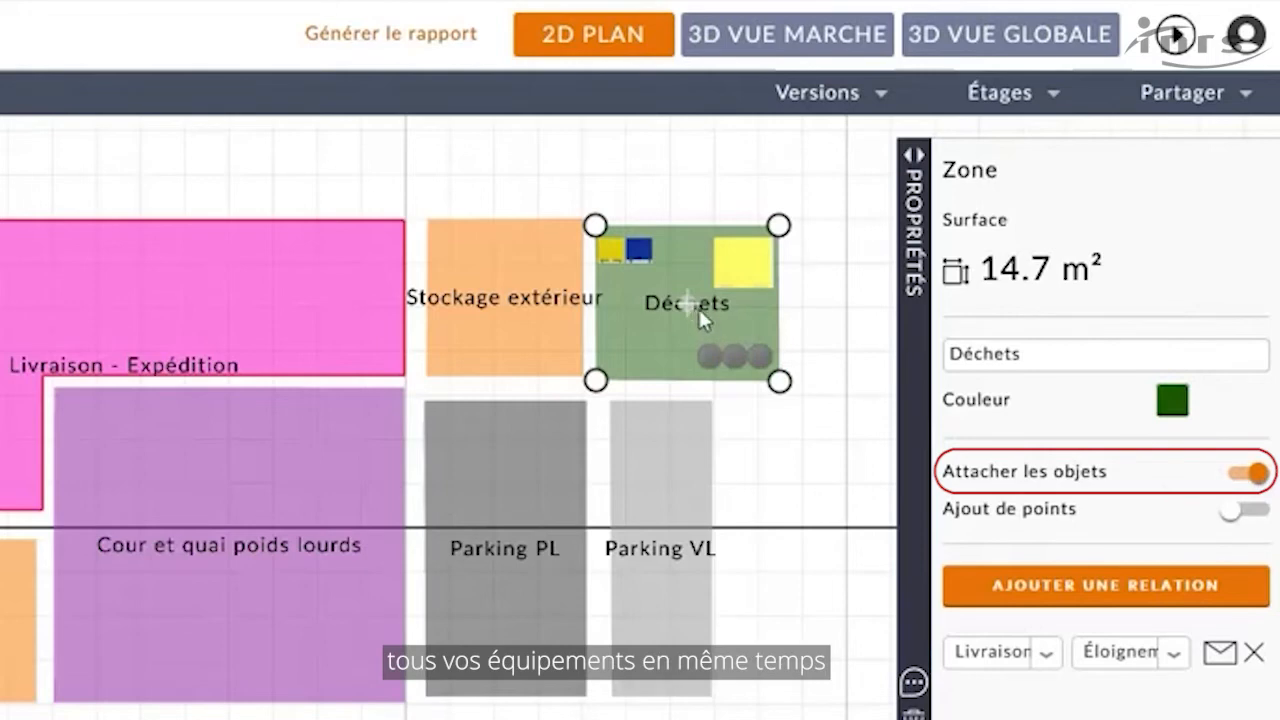
{"action": "mouse_move", "coordinate": [698, 306]}
{"action": "left_mouse_down"}
{"action": "mouse_move", "coordinate": [767, 363]}
{"action": "mouse_move", "coordinate": [813, 473]}
{"action": "mouse_move", "coordinate": [798, 581]}
{"action": "mouse_move", "coordinate": [813, 621]}
{"action": "left_mouse_up"}
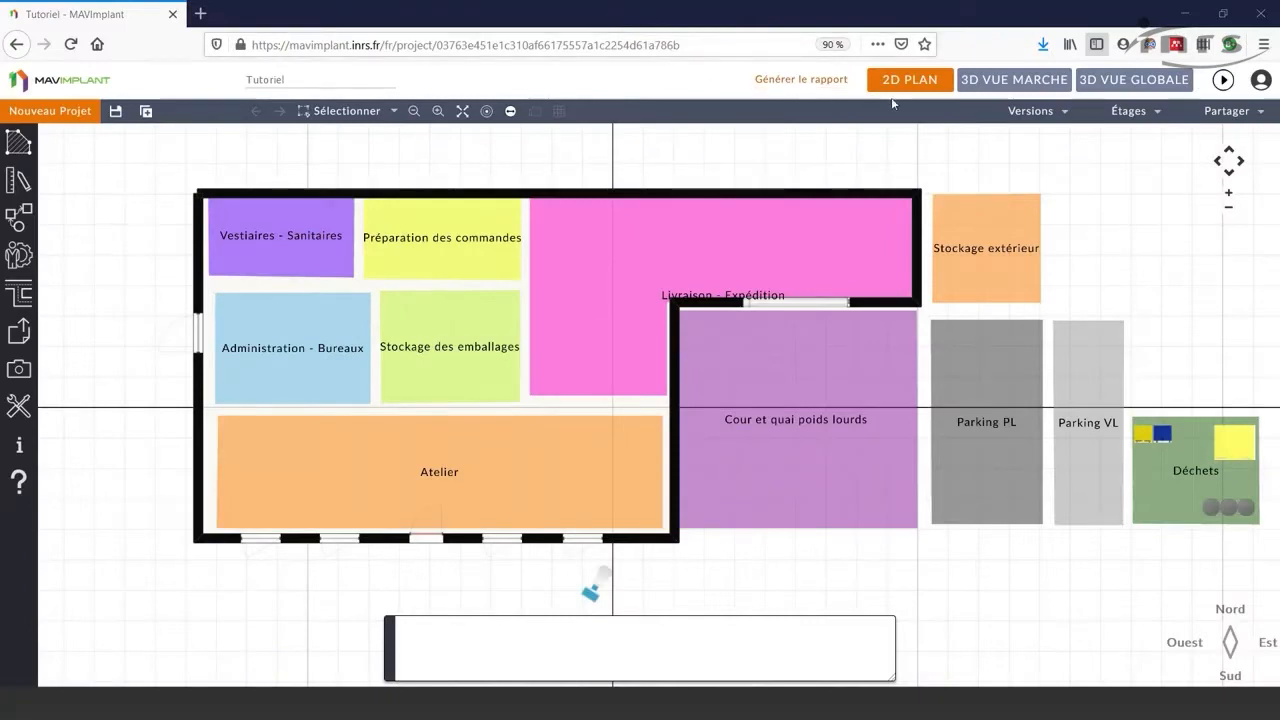
Step: Switch to the global 3D view of the building, then hide the activity zones and show them again
{"action": "left_click", "coordinate": [1108, 90]}
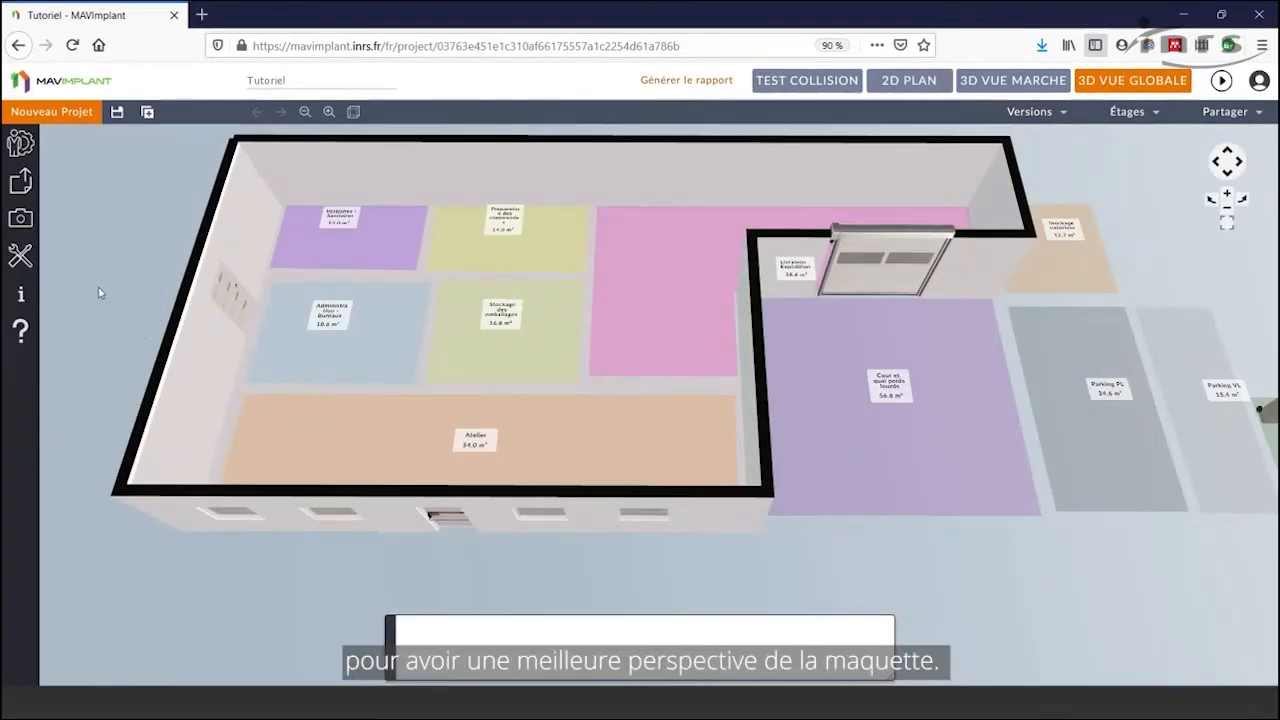
{"action": "left_click", "coordinate": [24, 258]}
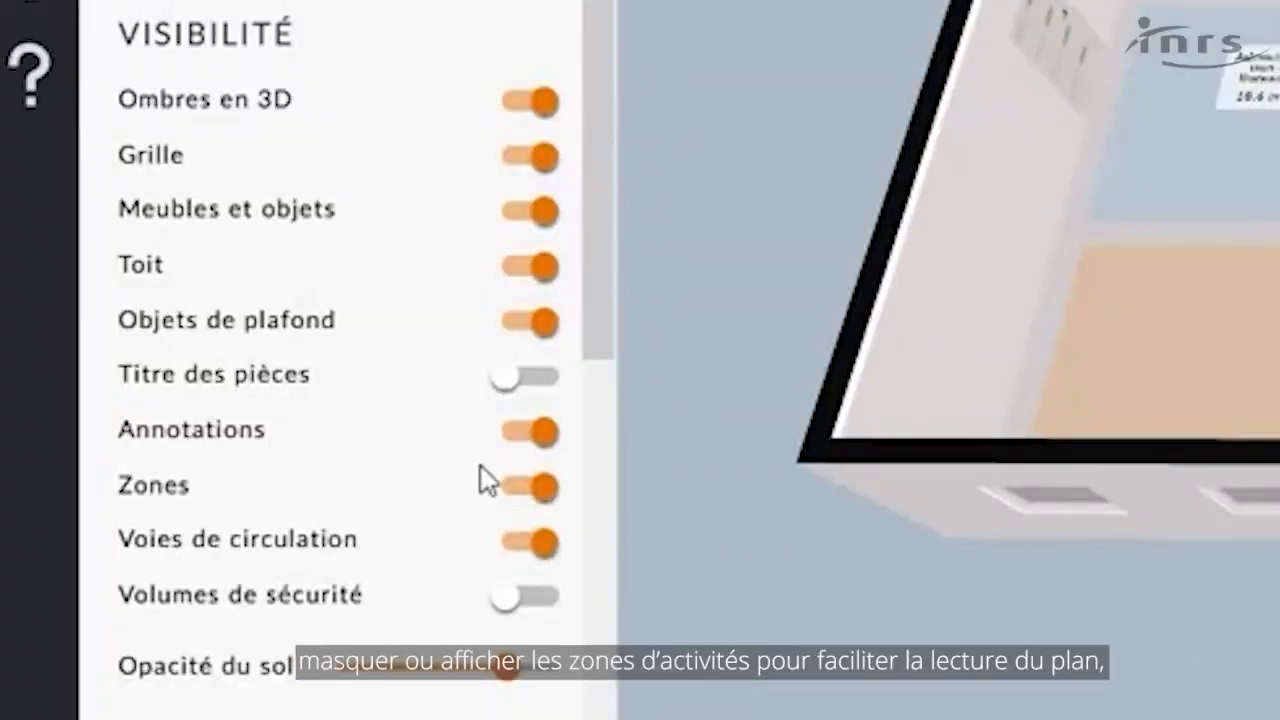
{"action": "left_click", "coordinate": [530, 490]}
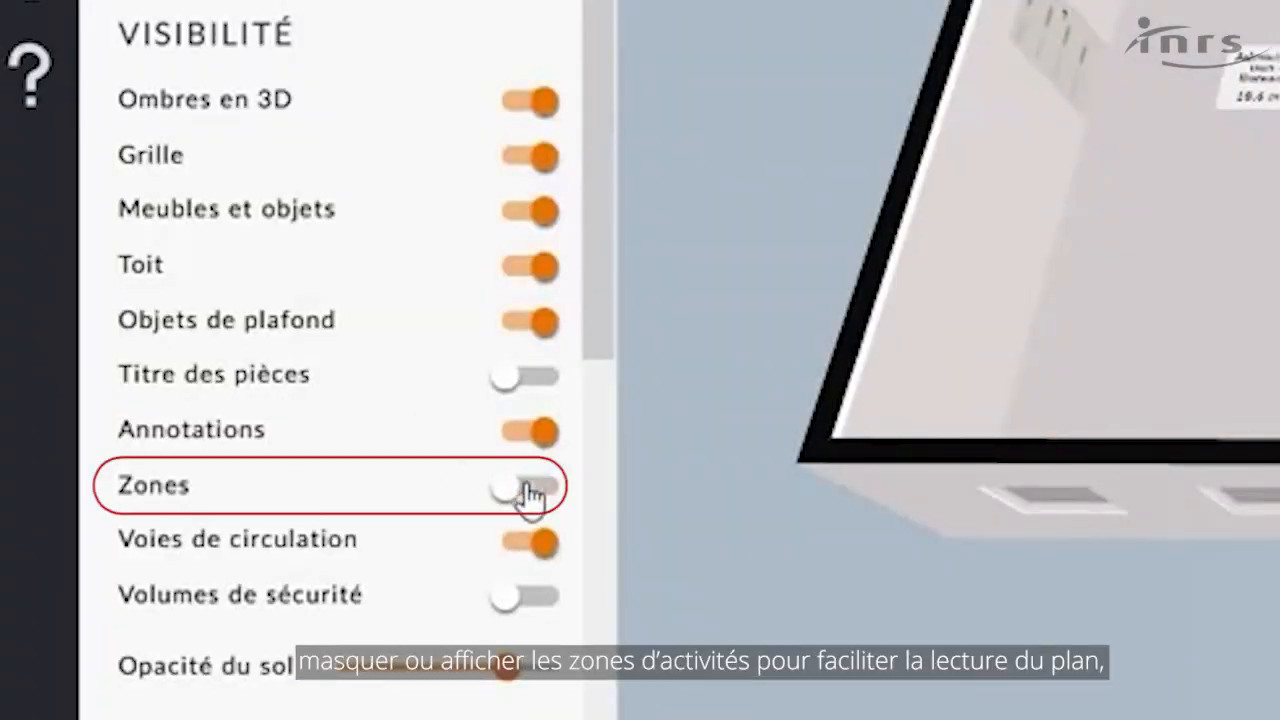
{"action": "left_click", "coordinate": [528, 492]}
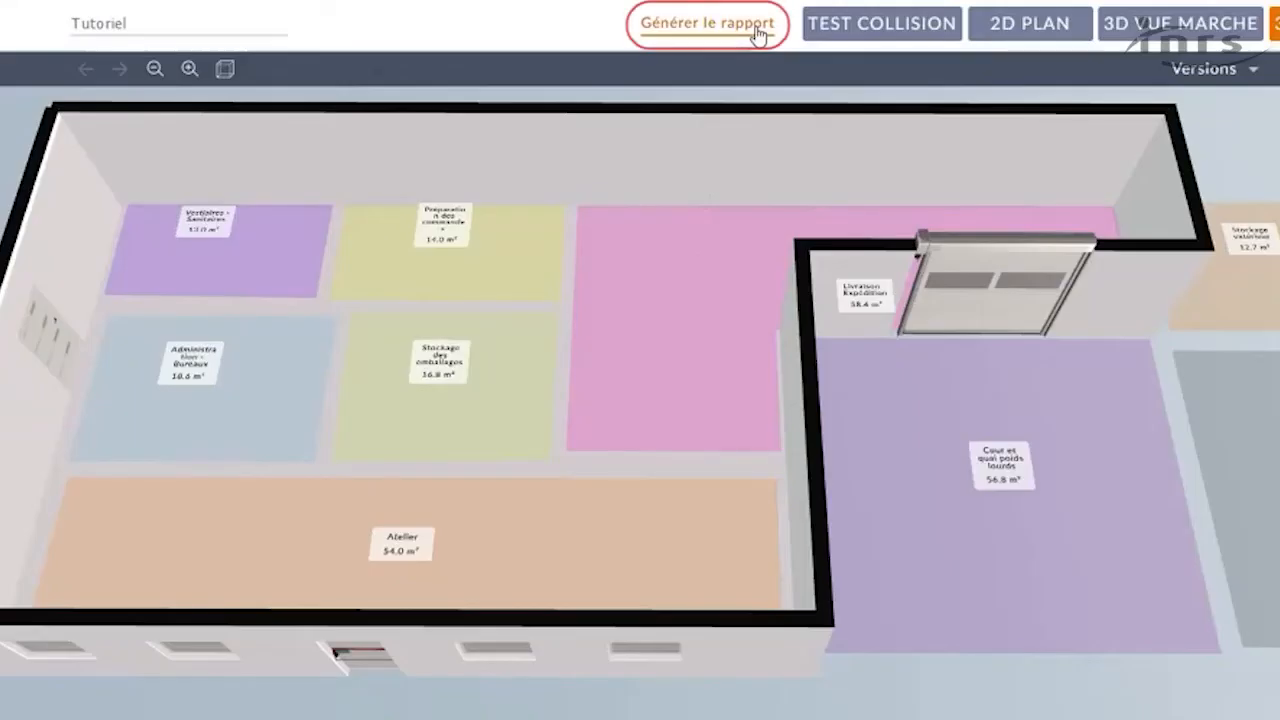
Step: Generate the project report and review its list of activity zones with their descriptions and surfaces
{"action": "left_click", "coordinate": [757, 30]}
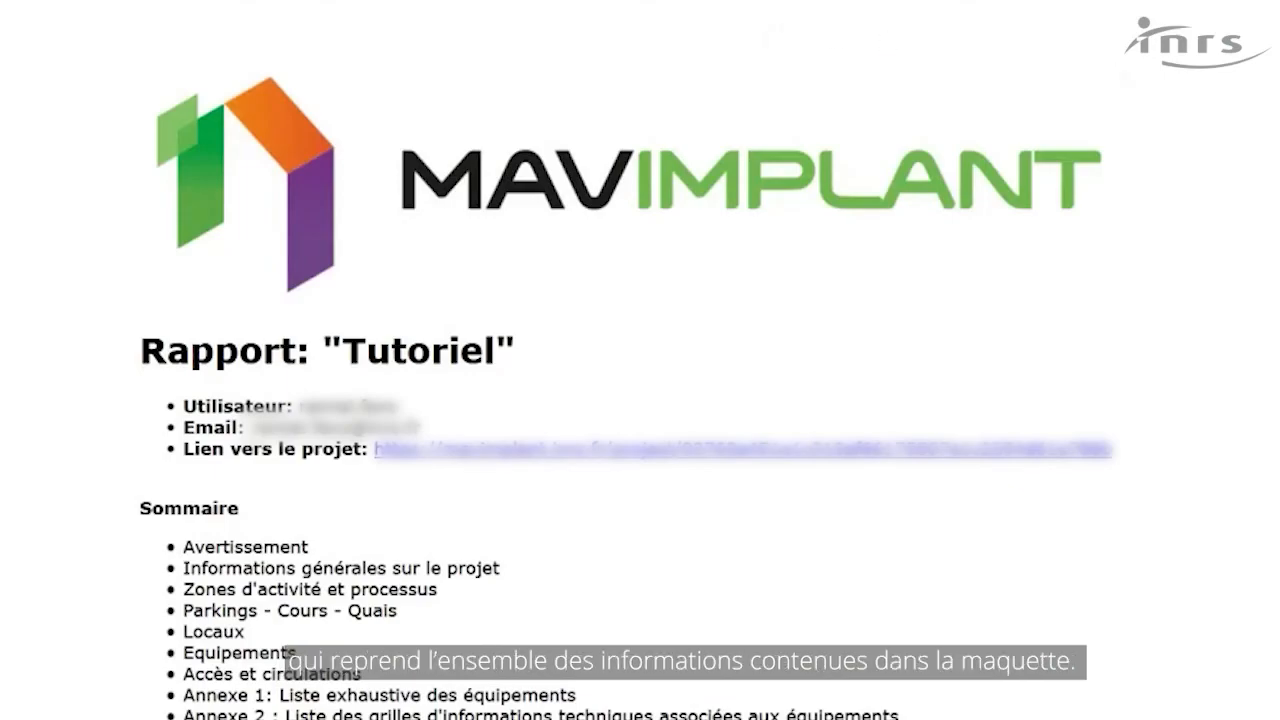
{"action": "scroll", "coordinate": [640, 360], "scroll_direction": "down", "scroll_amount": 13}
{"action": "scroll", "coordinate": [640, 360], "scroll_direction": "down", "scroll_amount": 5}
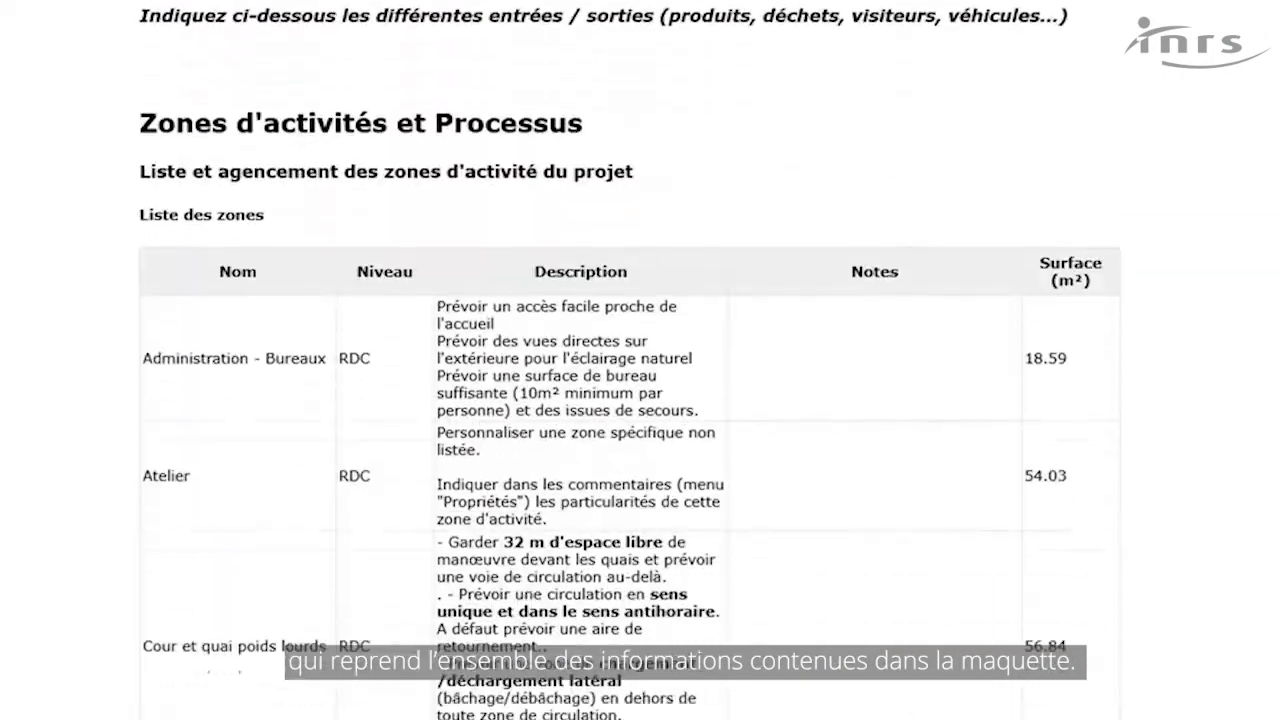